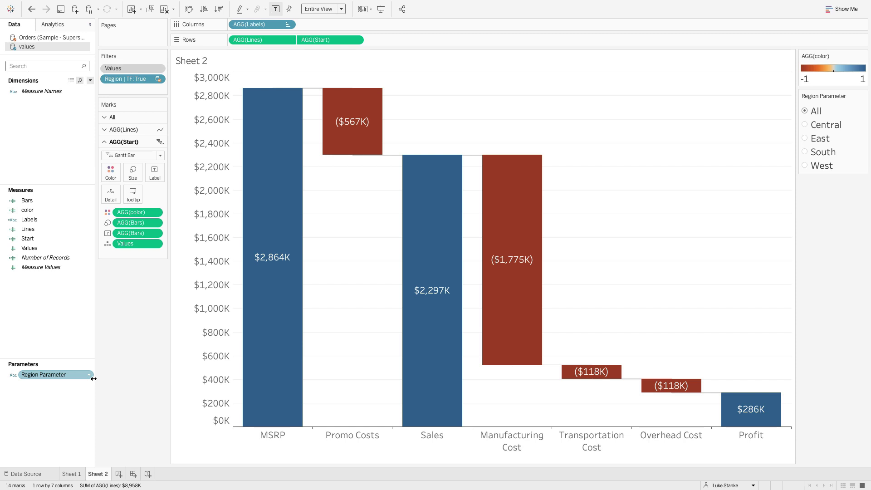
Step: Examine the waterfall chart's bars and view it for the Central, East, South and West regions, ending on All
mouse_move(253, 119)
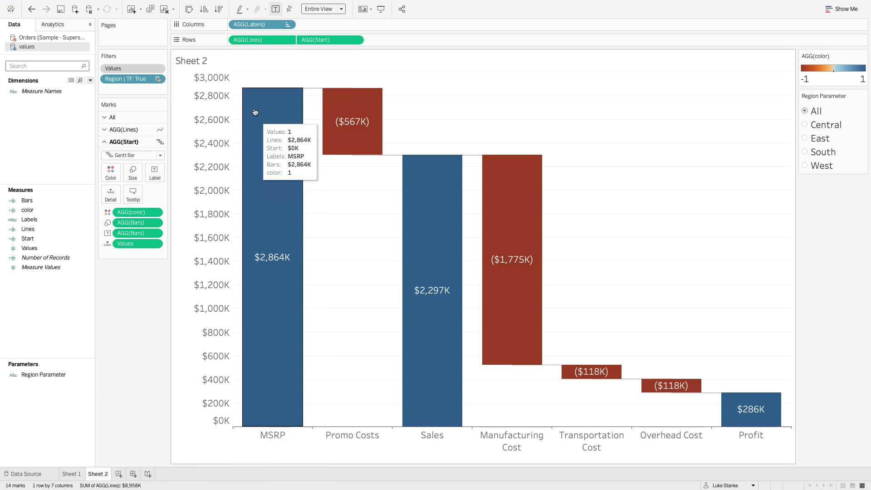
mouse_move(321, 101)
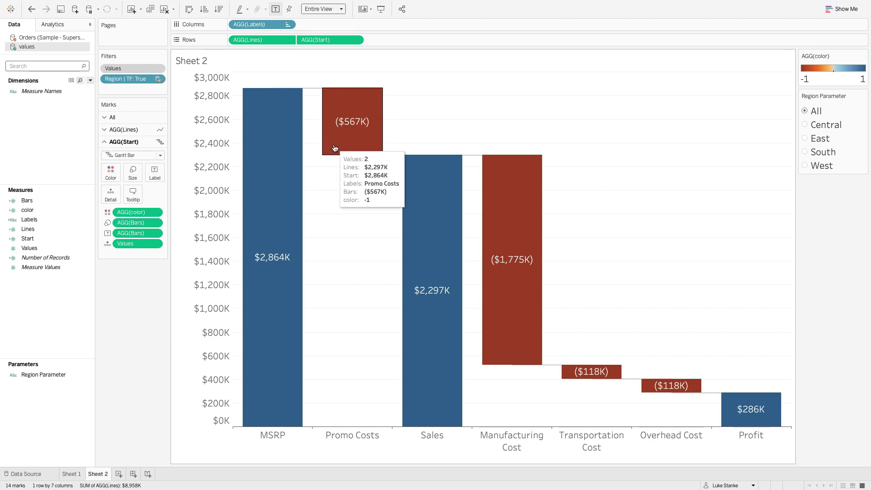
mouse_move(444, 207)
mouse_move(655, 396)
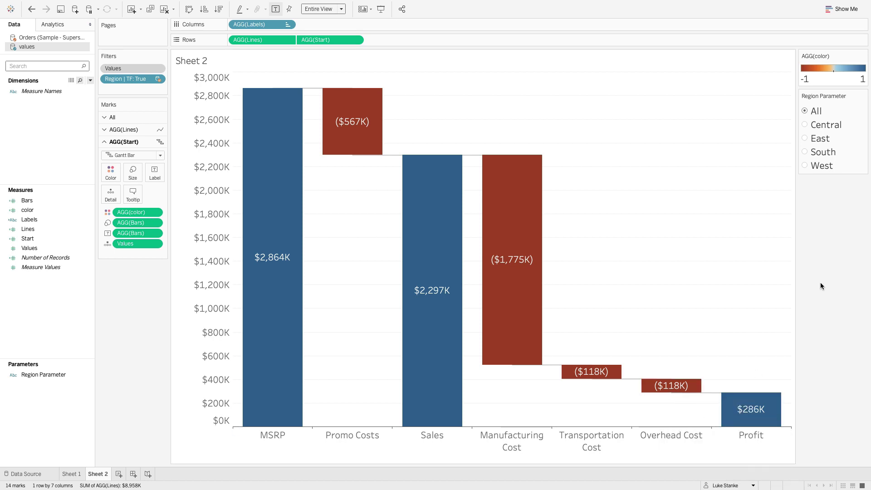
click(806, 128)
click(805, 137)
click(804, 151)
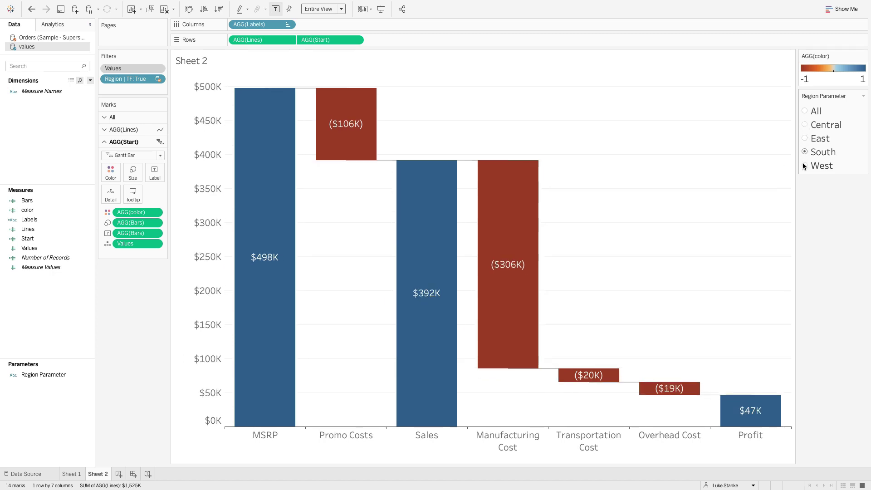
click(803, 165)
click(805, 110)
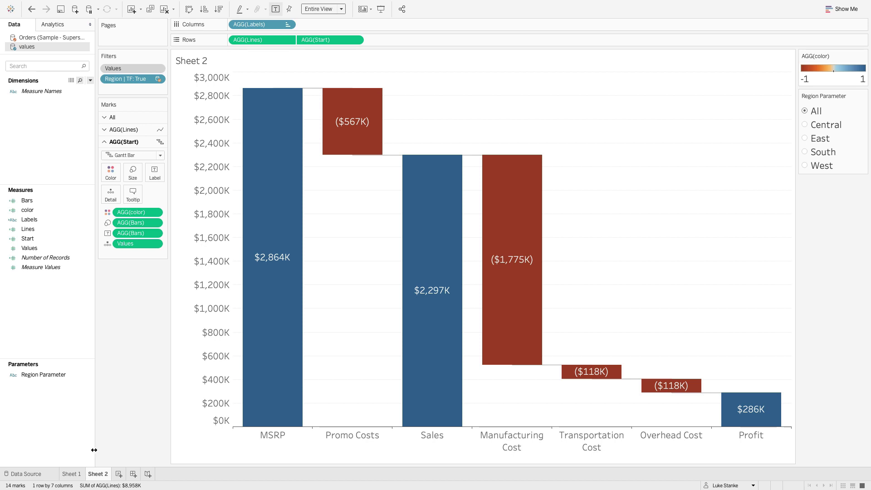
Step: Compare the plain measure bar chart on Sheet 1 with the waterfall chart on Sheet 2
click(73, 474)
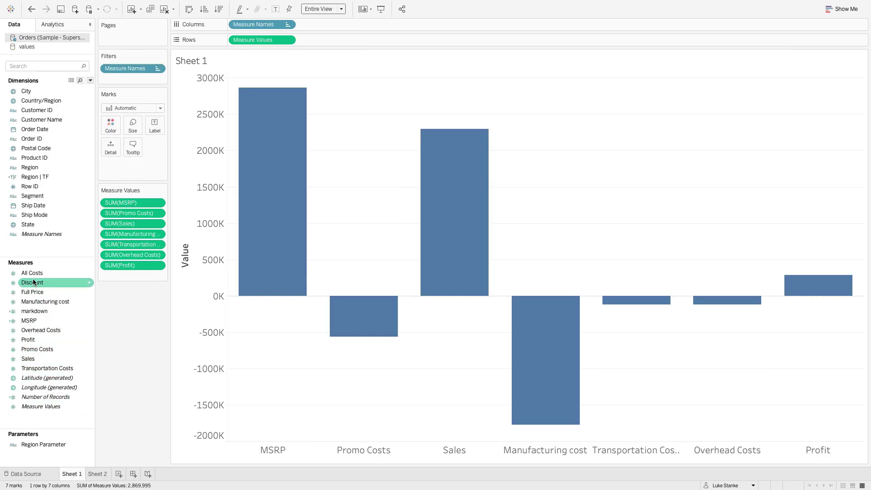
mouse_move(391, 339)
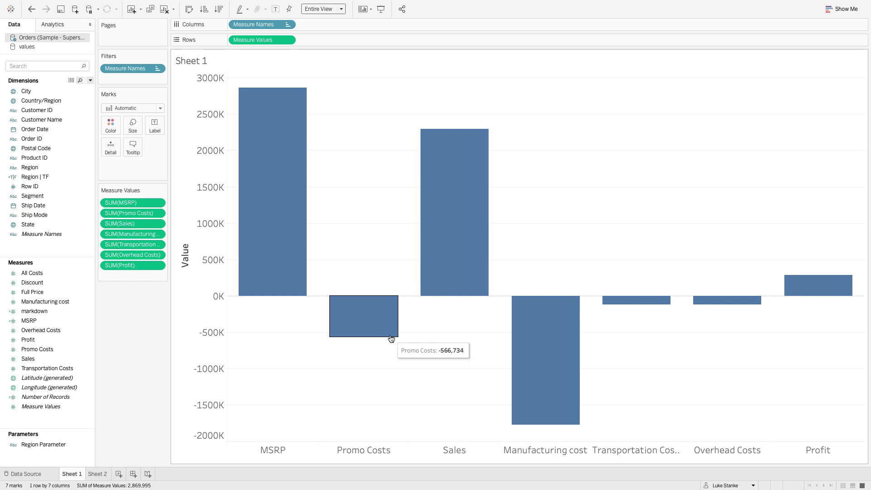
click(100, 474)
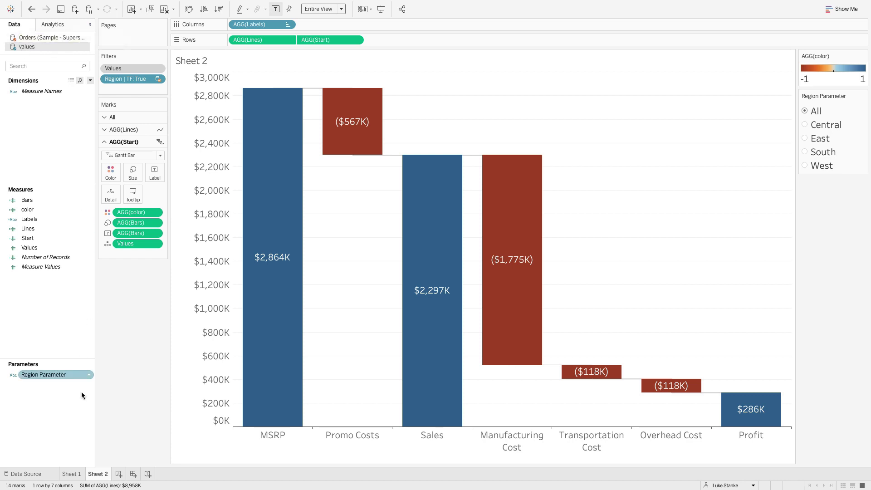
click(77, 475)
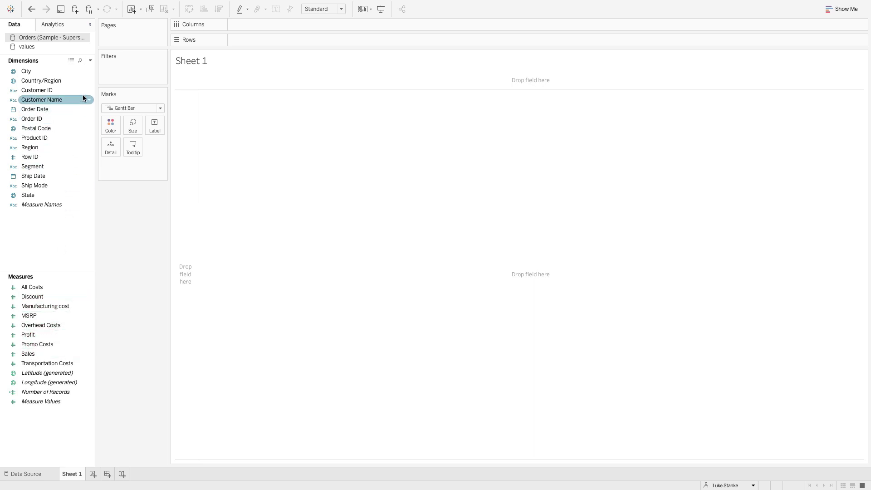
Step: Inspect the rows of the values data source and return to the empty Sheet 1
click(83, 47)
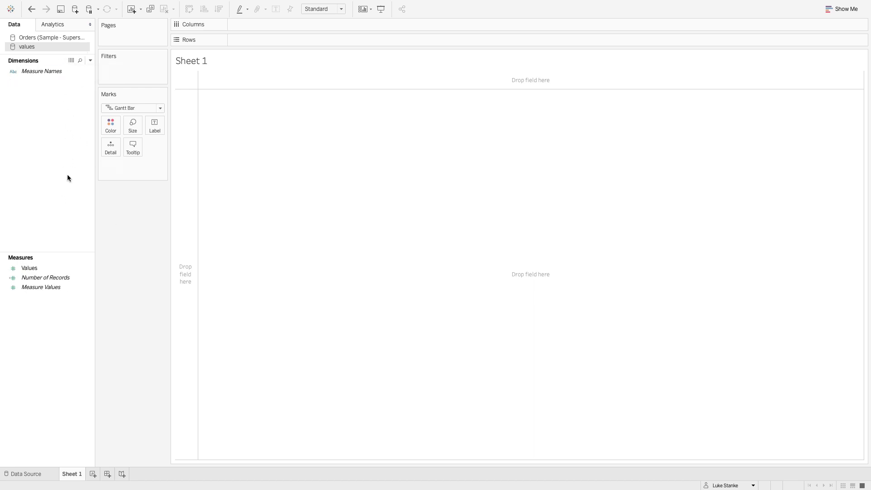
right_click(31, 50)
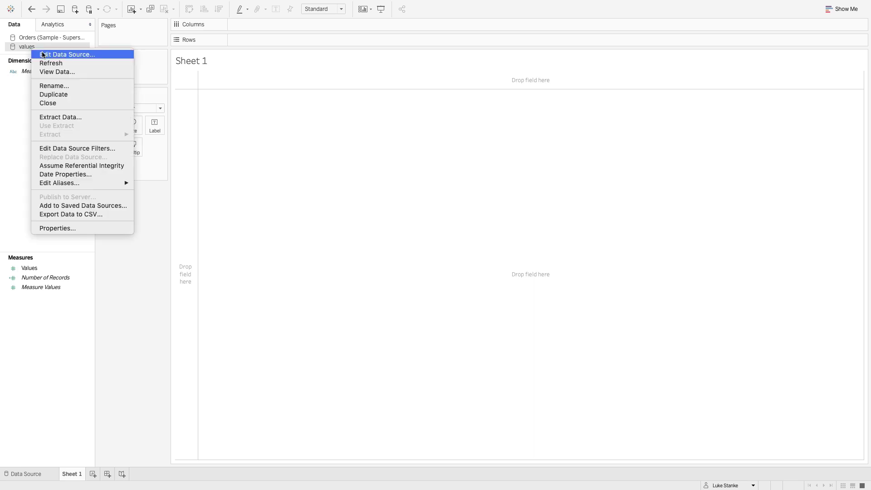
click(42, 52)
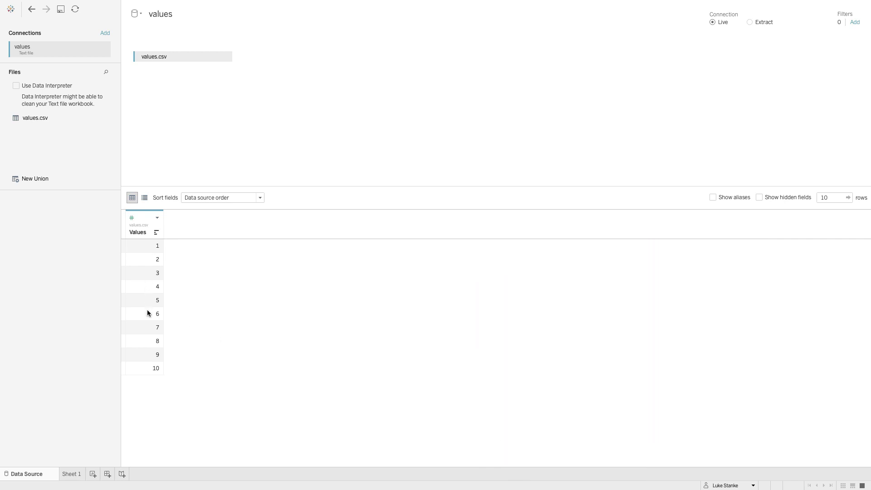
click(72, 474)
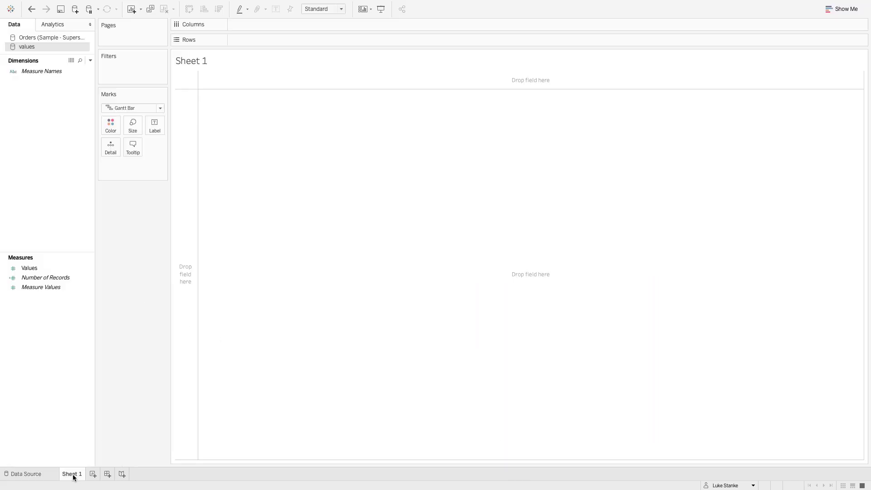
click(24, 37)
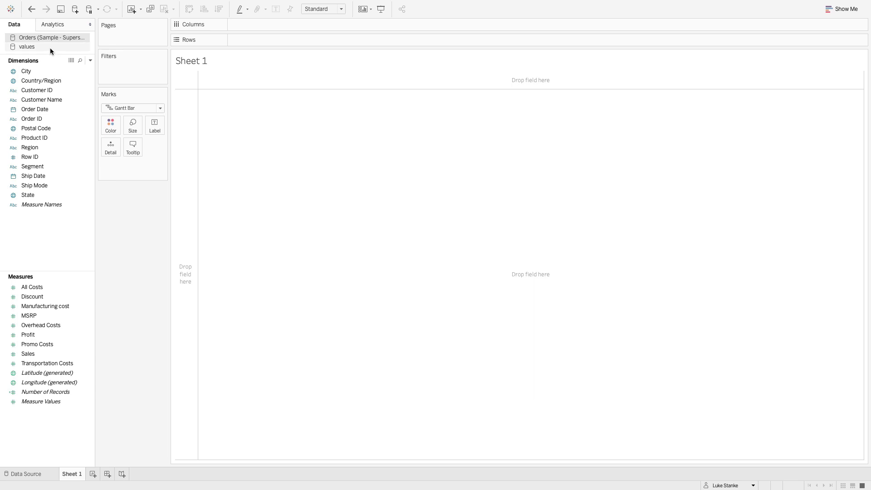
click(89, 60)
click(79, 68)
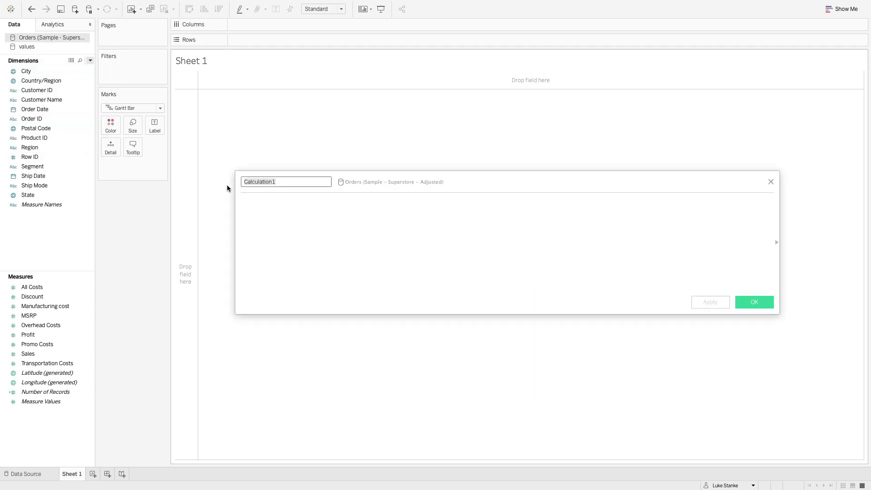
click(318, 248)
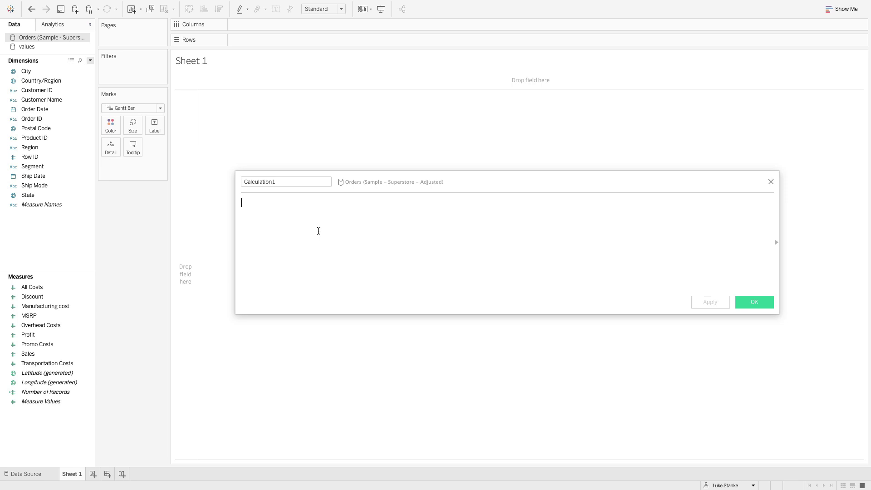
text(CASE MIN([Values]) WHEN 1 THEN "MSRP" WHEN 2 THEN "Promo Costs" WHEN 3 THEN "Sales" WHEN 4 THEN "Manufacturing Cost" WHEN 5 THEN "Transportation Cost" WHEN 6 THEN "Overhead Cost" WHEN 7 THEN "Profit" END)
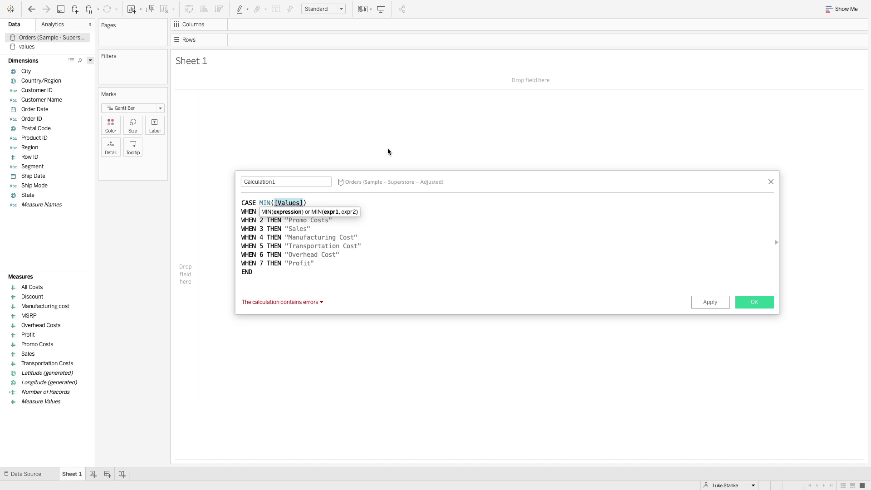
click(770, 182)
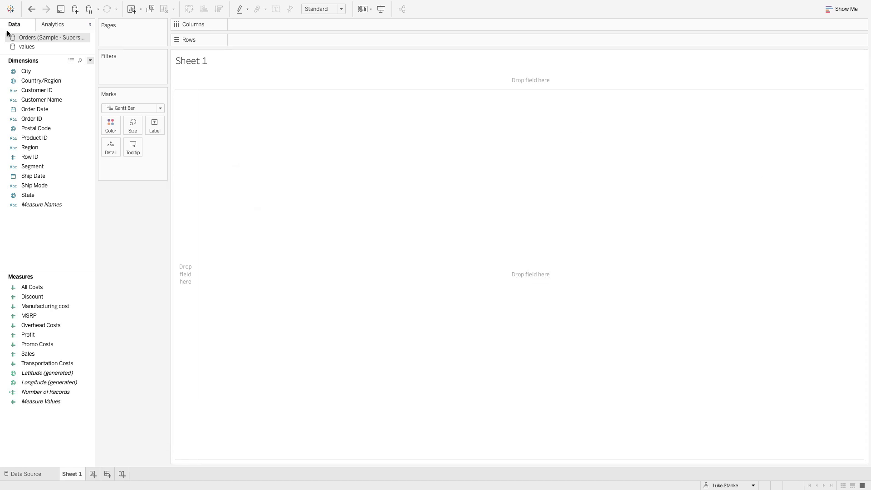
Step: In the values source, create calculated field Label with CASE MIN([Values]) mapping 1–7 to MSRP, Promo Costs, Sales, Manufacturing Cost, Transportation Cost, Overhead Cost and Profit
click(50, 44)
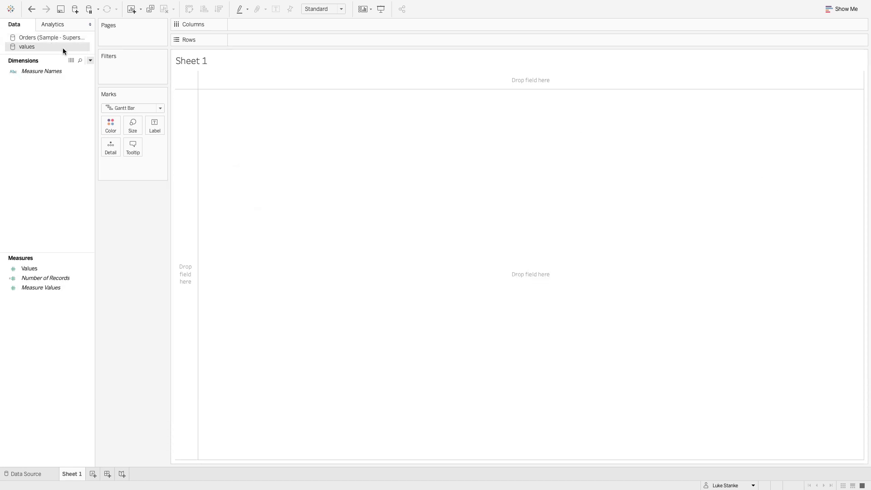
click(91, 60)
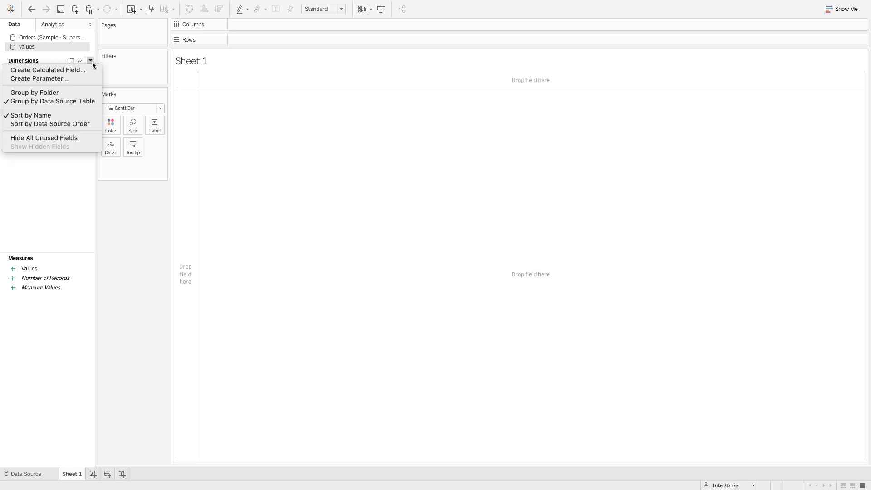
click(88, 68)
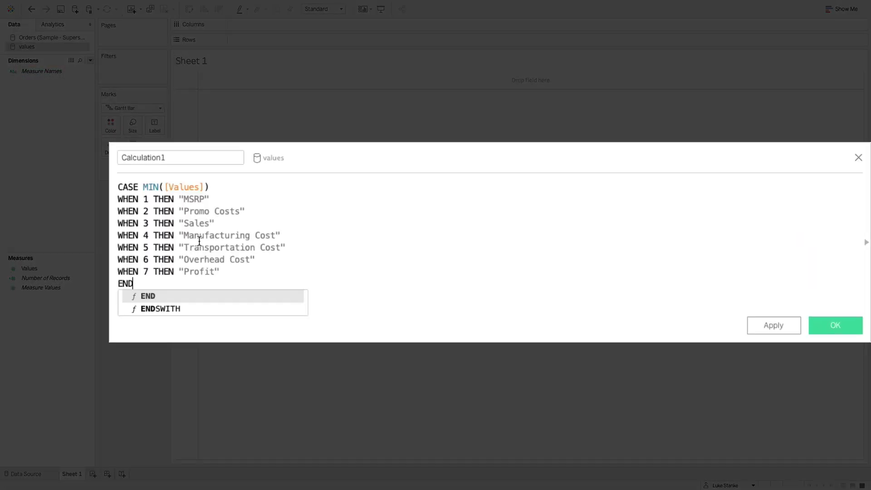
click(196, 188)
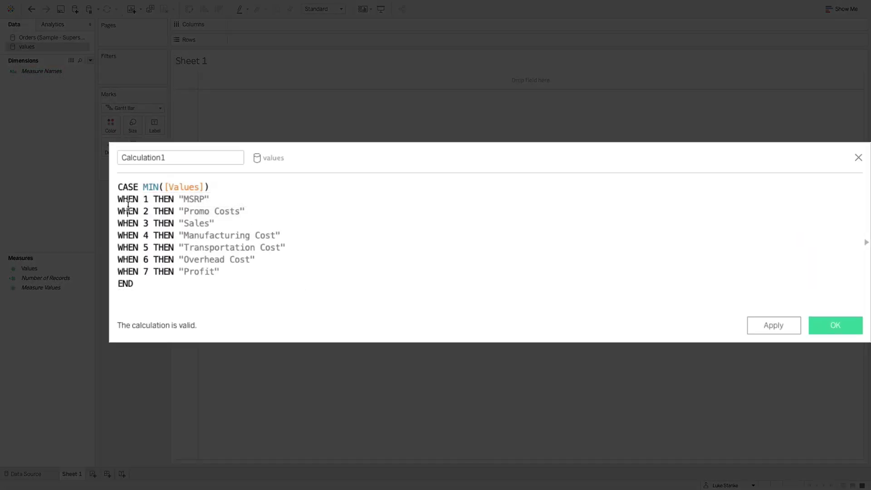
drag(143, 187, 208, 193)
click(206, 187)
double_click(139, 154)
text(Lab)
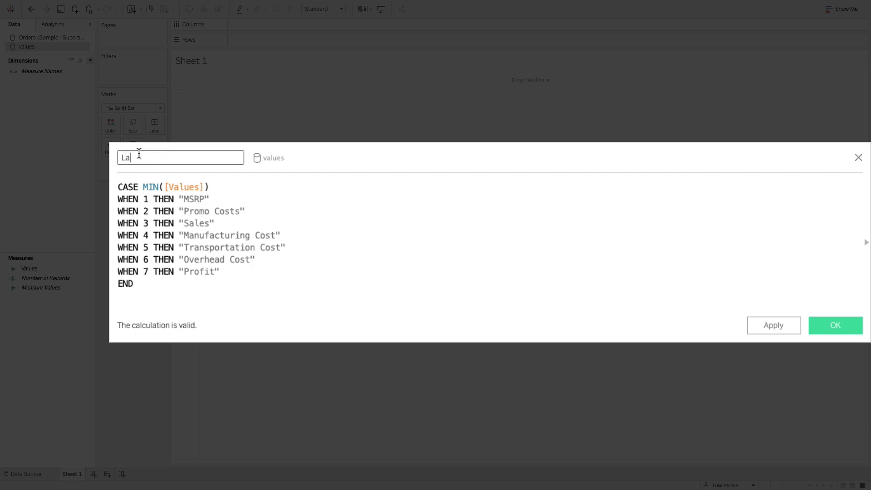
text(el)
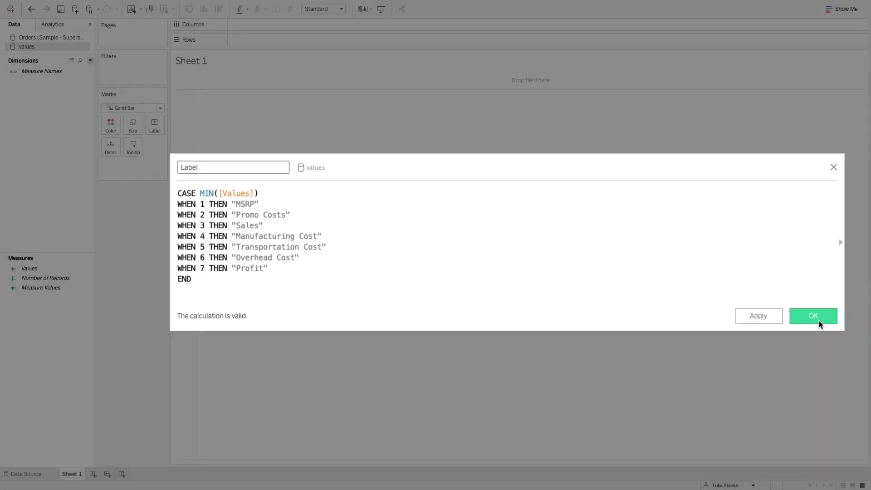
click(819, 320)
Step: Place Label on Columns and add Values to the marks detail as a dimension
drag(38, 270, 263, 29)
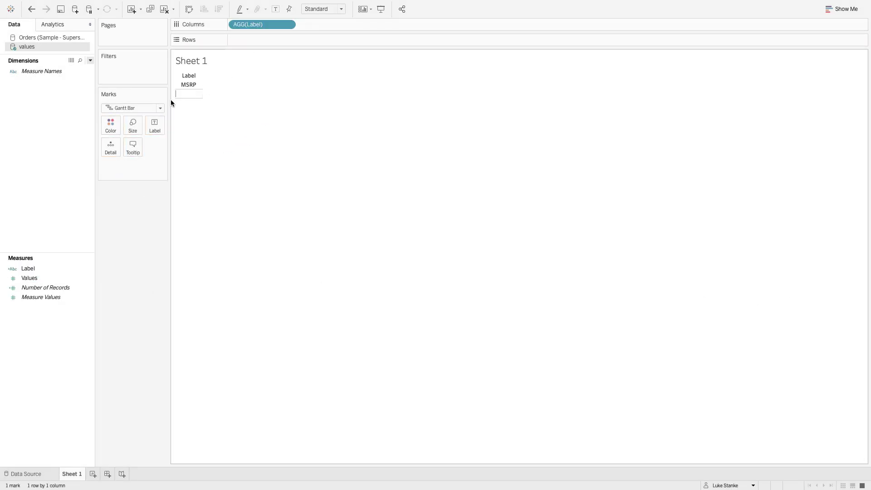
drag(30, 278, 129, 173)
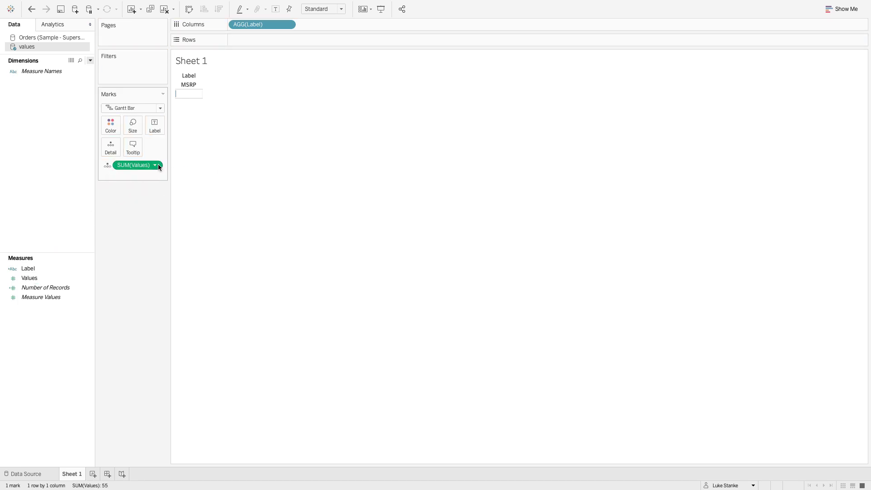
click(157, 165)
click(144, 230)
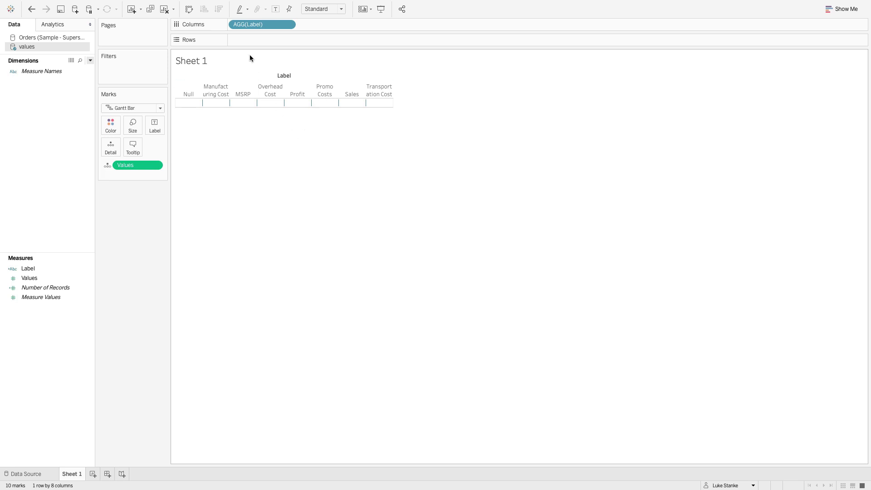
Step: Manually order the column labels after Null as MSRP, Promo Costs, Sales, Manufacturing Cost, Transportation Cost, Overhead Cost and Profit, swapping rows and columns as needed
click(186, 5)
click(270, 390)
click(189, 10)
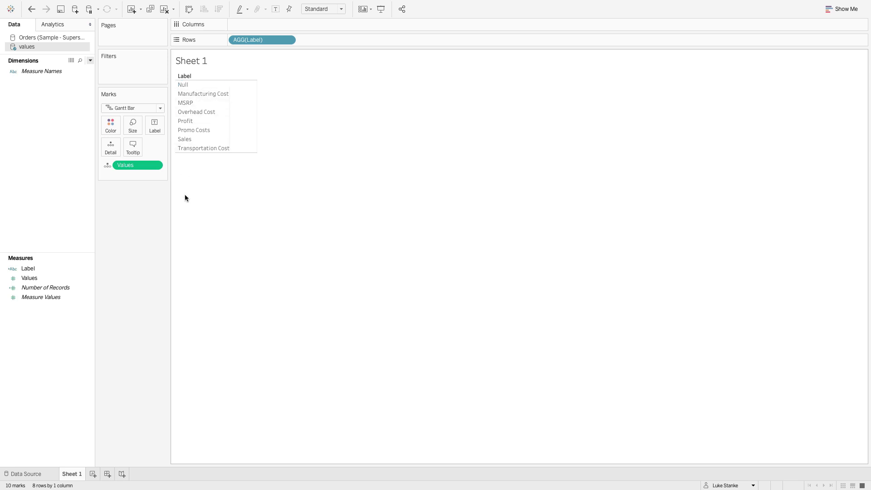
drag(189, 104, 190, 88)
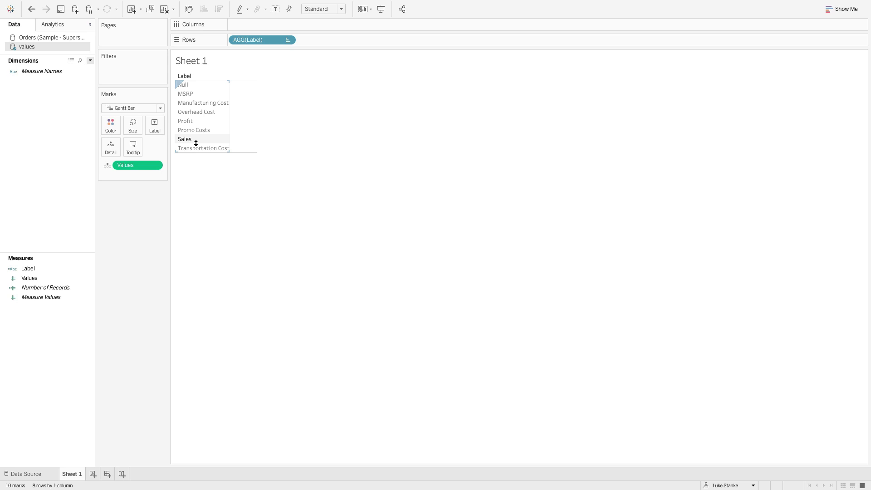
drag(192, 130, 192, 93)
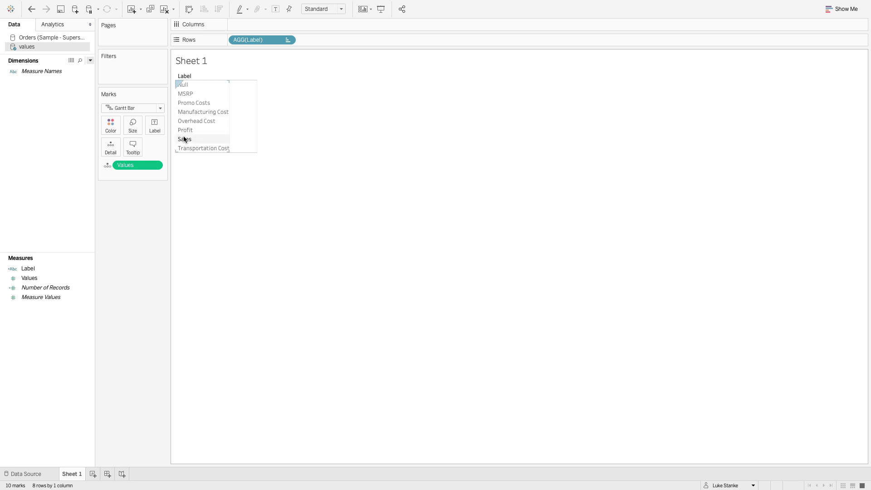
drag(184, 140, 190, 107)
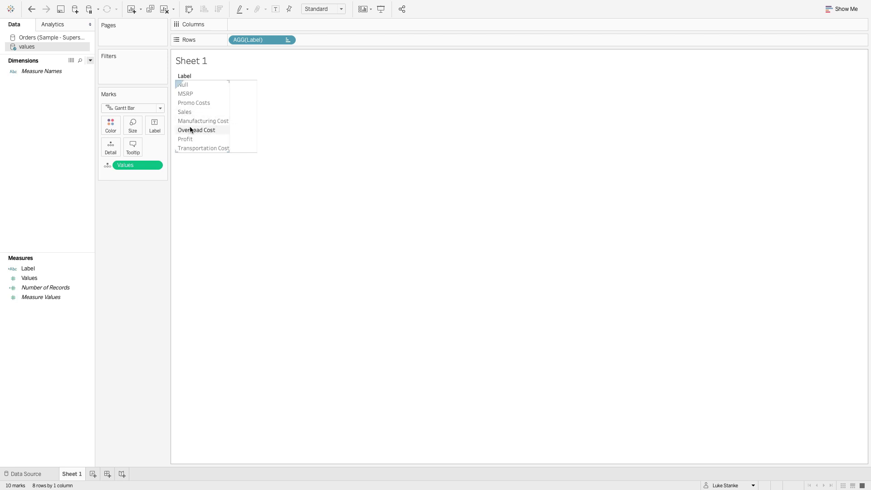
drag(187, 148, 189, 133)
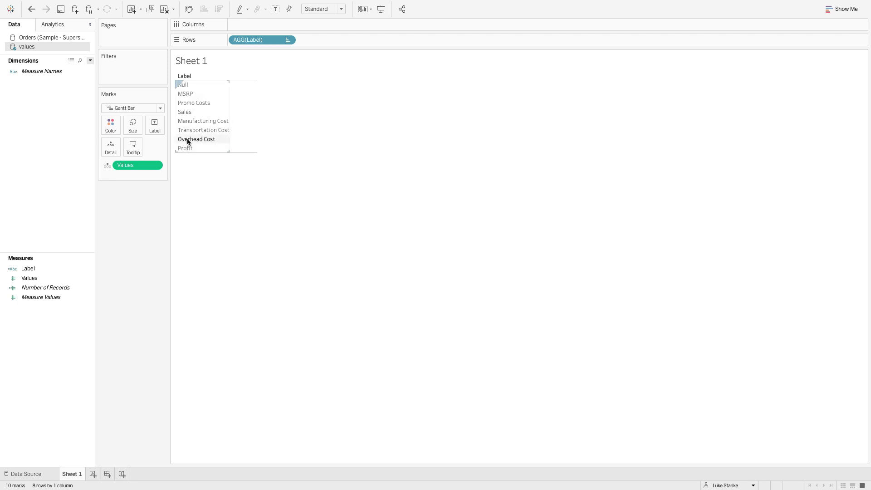
click(189, 9)
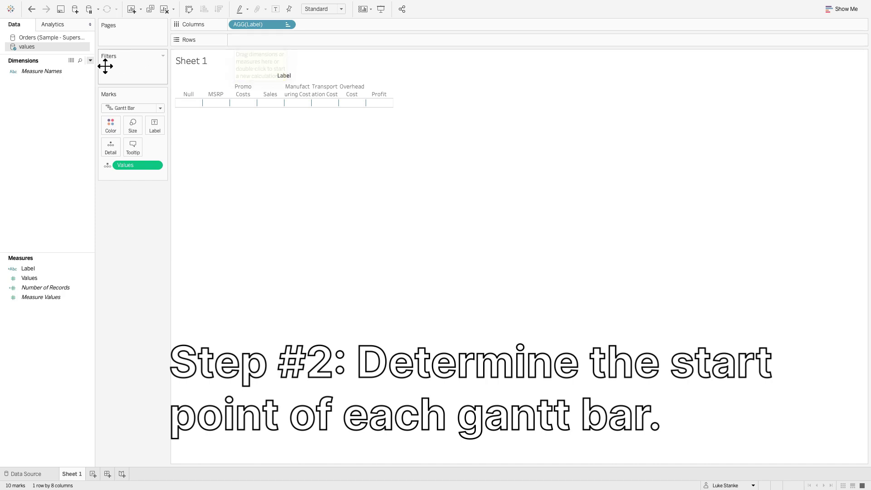
Step: Start a calculated field in the values source with CASE MIN([Values]), returning 0 for 1, SUM of MSRP from Orders for 2, and 0 for 3
click(91, 61)
click(88, 70)
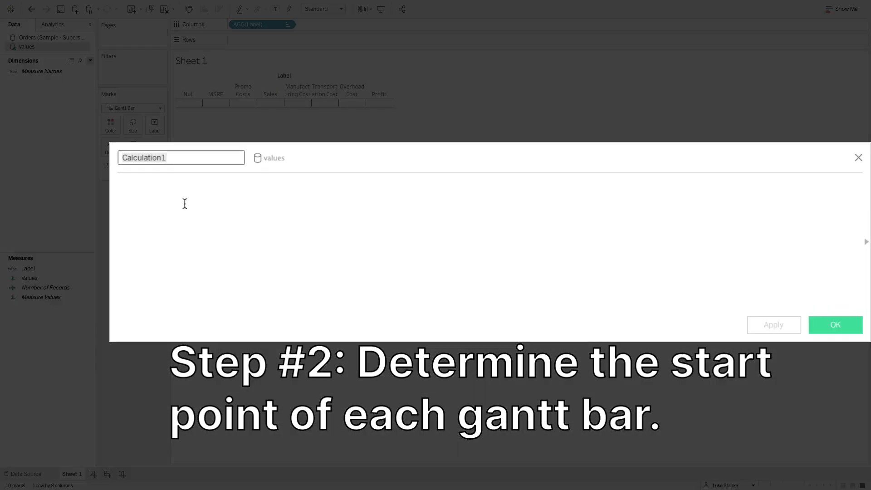
click(184, 204)
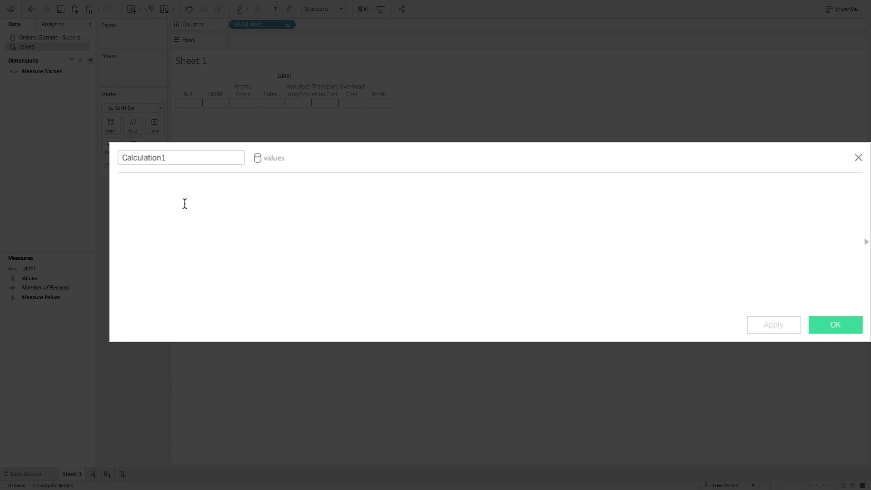
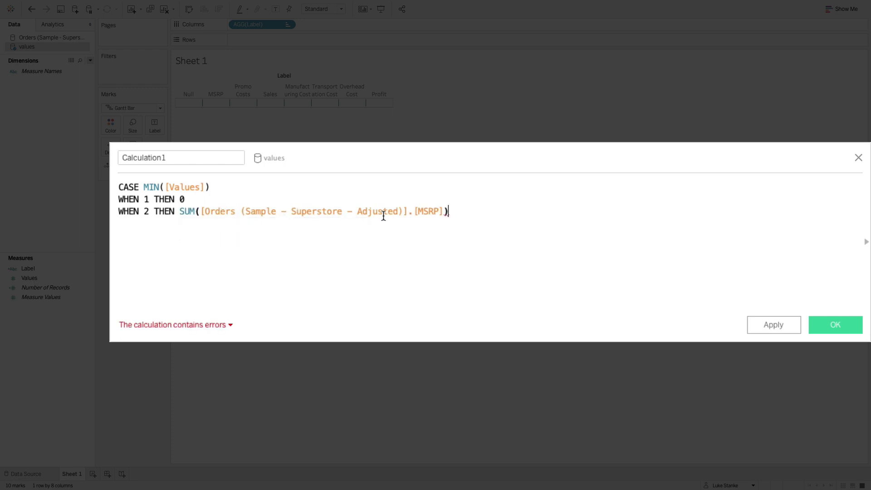
key(Return)
text(WHEN)
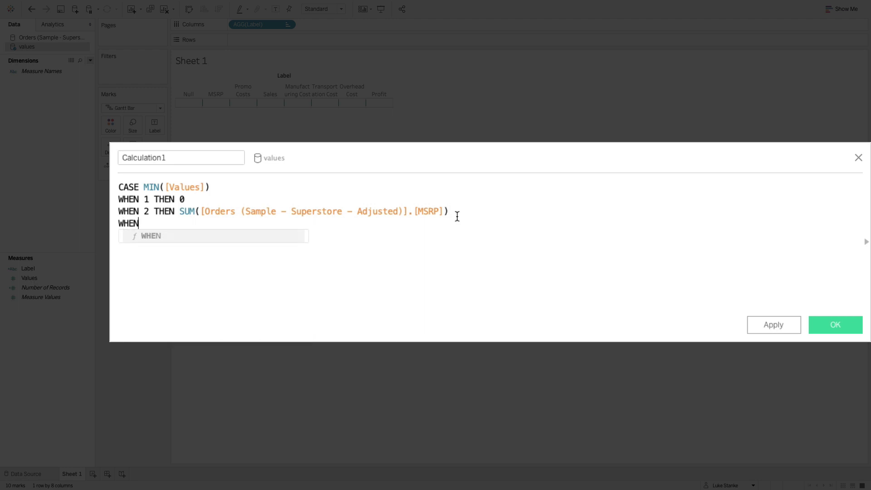
text( 3 THEN )
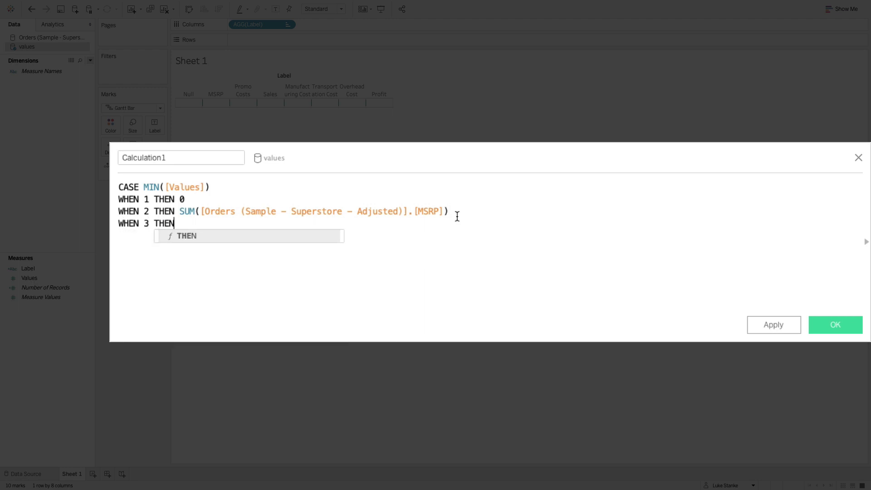
text(0)
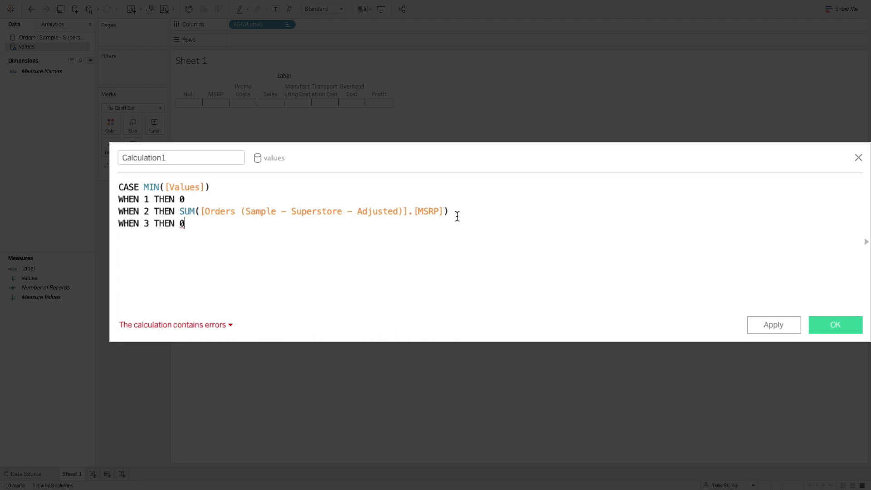
Step: Add a WHEN 4 case returning the SUM of Sales from the Orders source
key(Return)
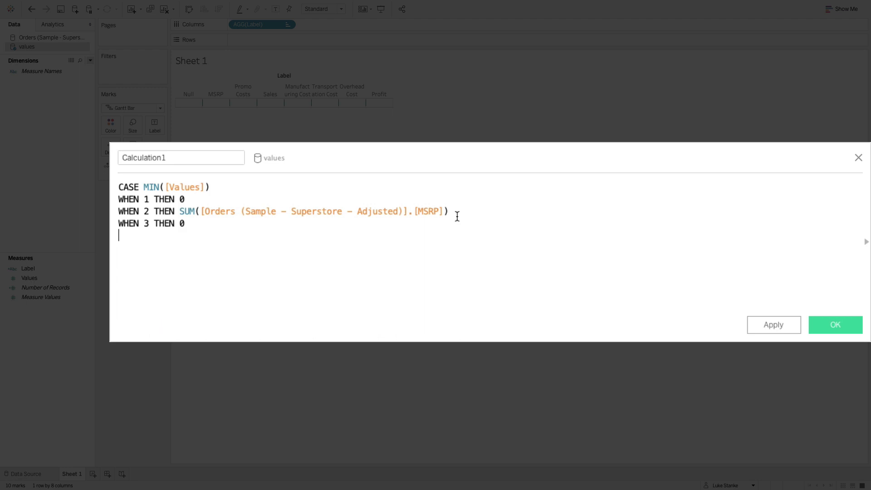
text(WHEN 3)
text( THEN Sal)
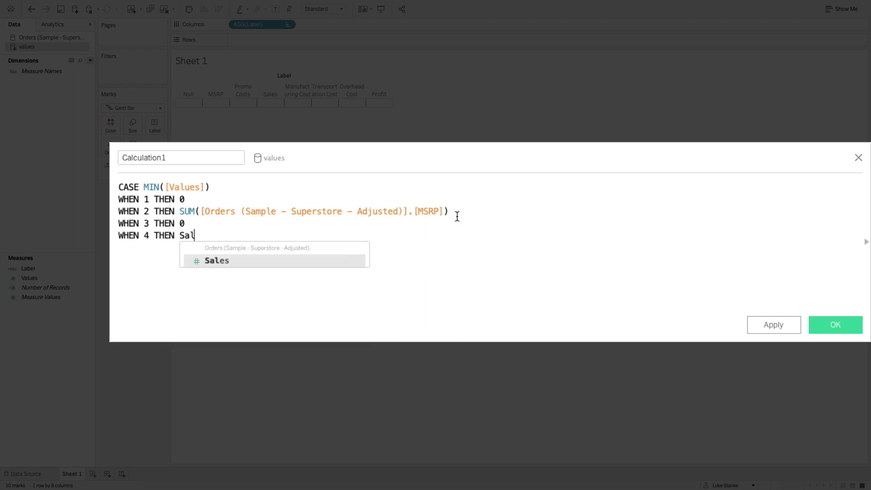
key(Return)
Step: Add a WHEN 5 case returning the SUM of Sales plus the SUM of Manufacturing cost from the Orders source
key(Return)
text(WJEN)
key(BackSpace)
key(BackSpace)
key(BackSpace)
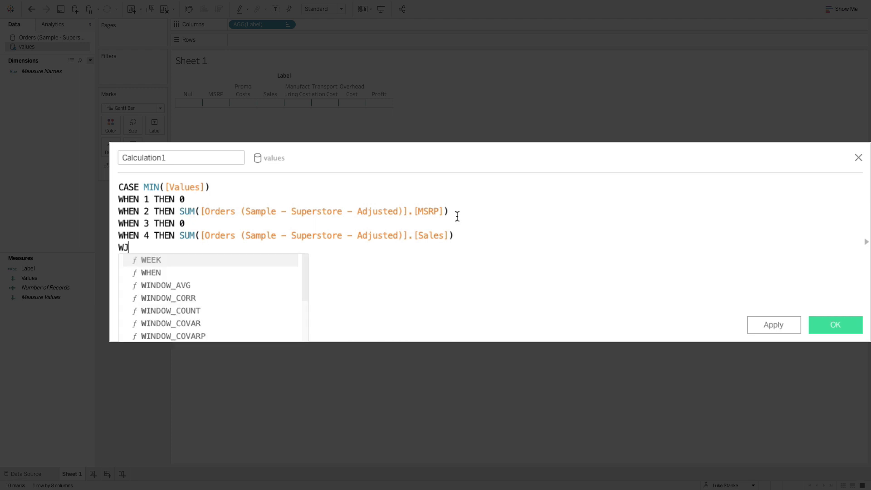
text(HEn)
key(BackSpace)
text(N )
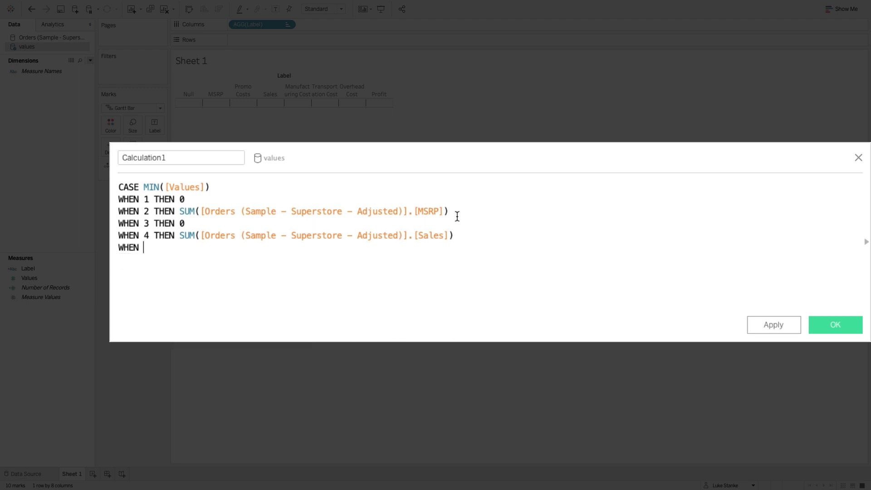
text(5 THEN Sa)
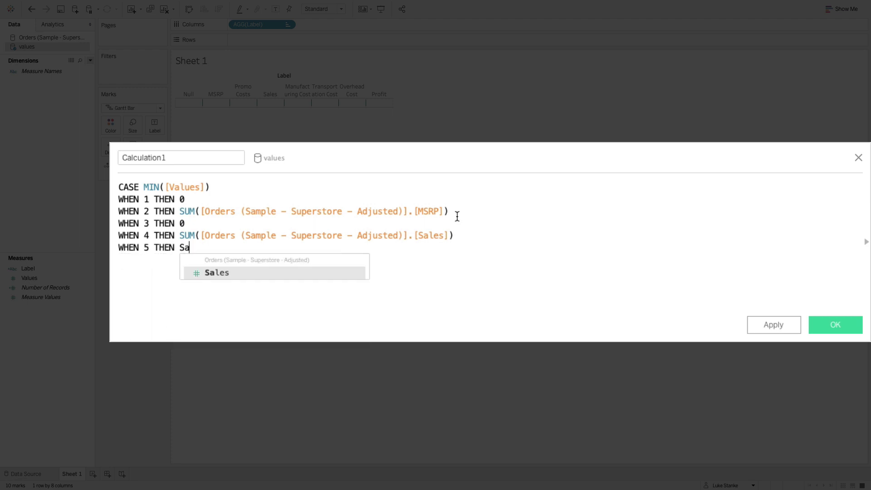
text(l)
key(Return)
text(+)
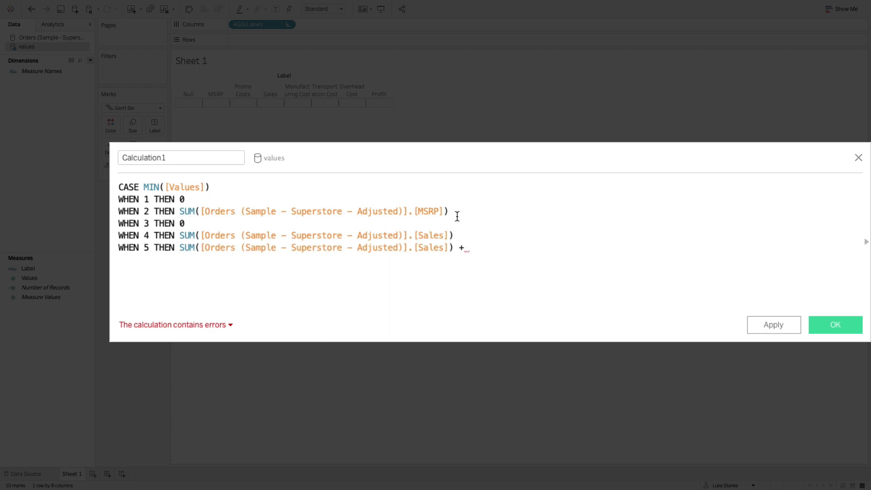
text(Man)
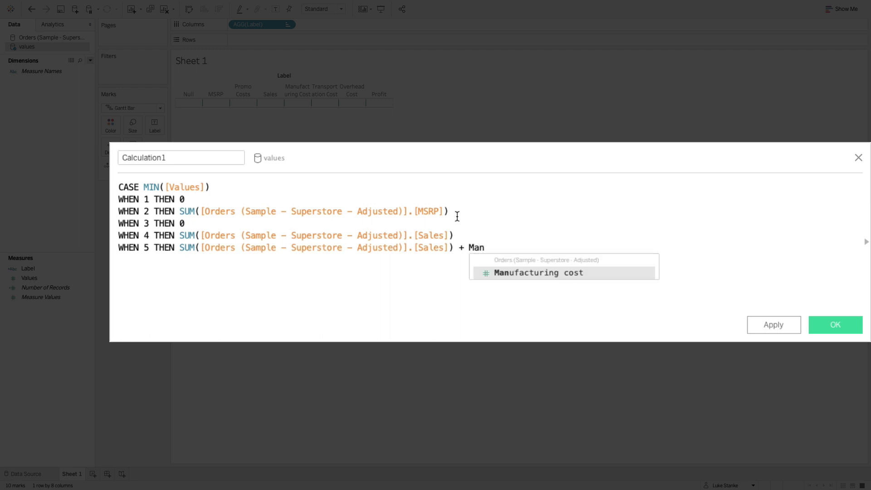
key(Return)
Step: Add a WHEN 6 case that reuses the WHEN 5 expression and adds the SUM of Transportation Costs
key(Return)
text(WHEN 6 THEN)
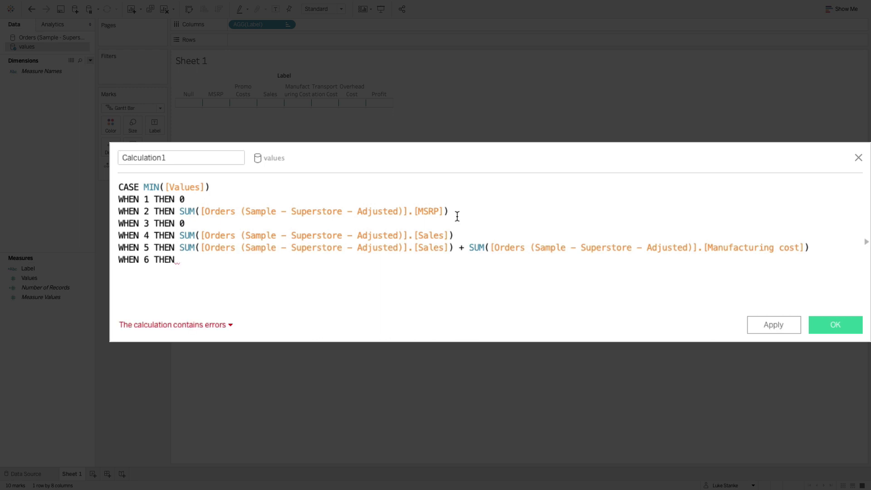
key(shift+End)
key(ctrl+c)
key(Down)
key(ctrl+v)
text(+ )
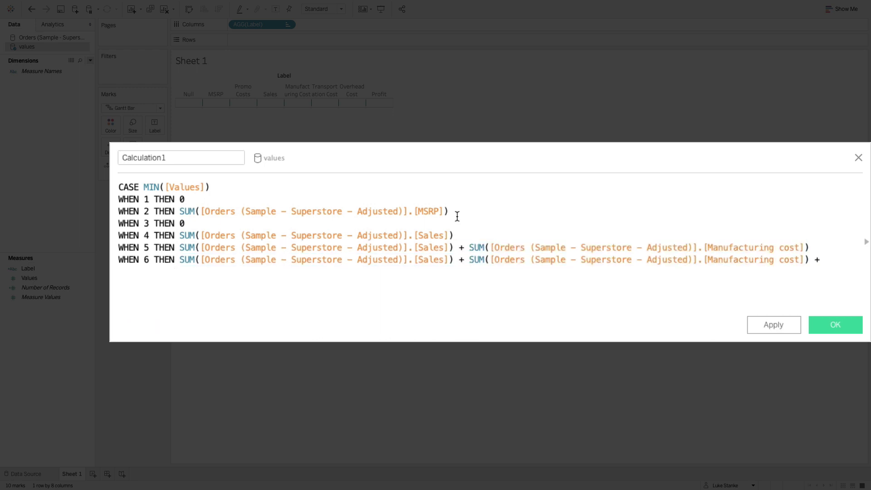
text(Tran)
key(Return)
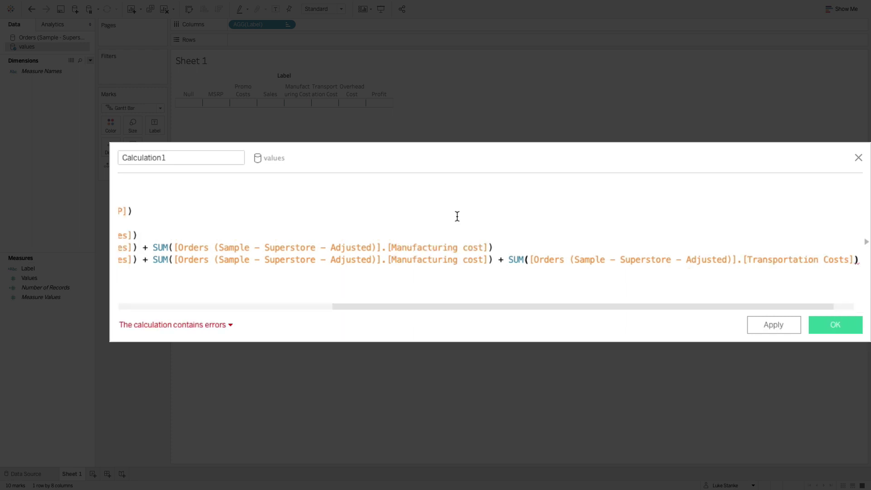
Step: Copy the WHEN 6 expression of Sales, Manufacturing cost and Transportation Costs sums into a new WHEN 7 line
key(Up)
key(Down)
key(Home)
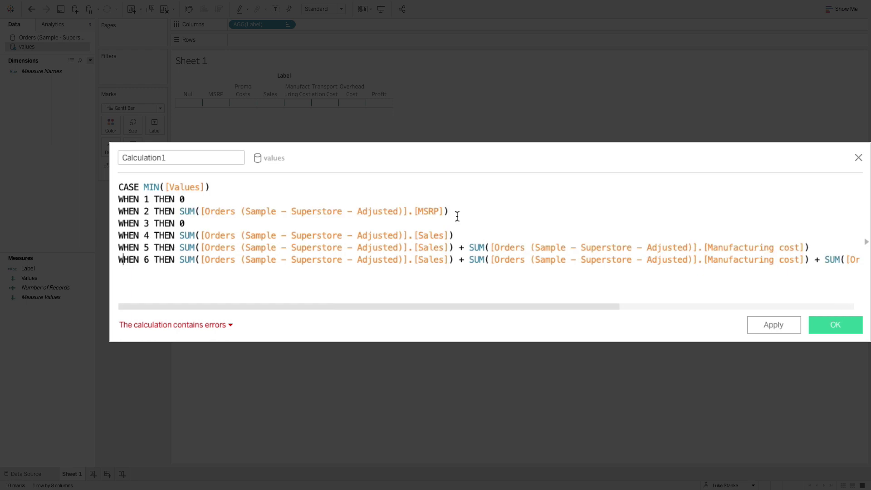
key(shift+End)
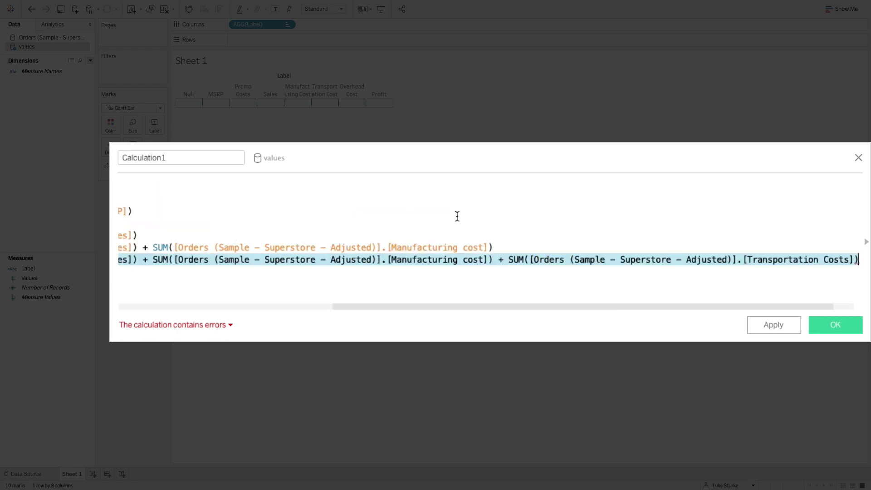
key(End)
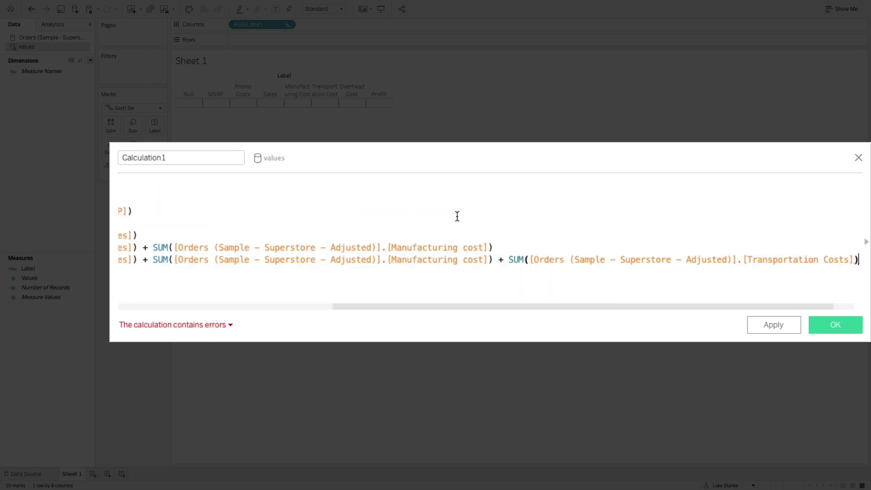
key(Return)
text(WHEn 7)
key(BackSpace)
key(BackSpace)
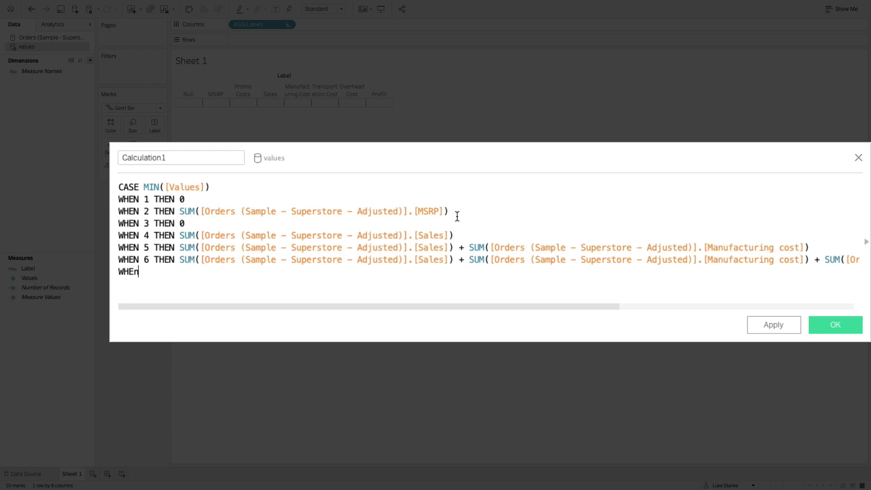
key(BackSpace)
text(N 7)
key(ctrl+v)
Step: Insert THEN before the WHEN 7 expression and append the SUM of Overhead Costs to it
key(Up)
key(Home)
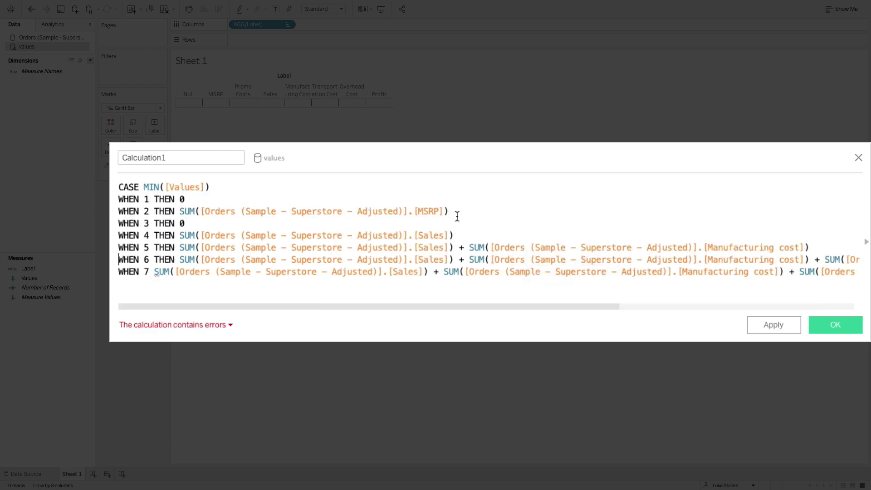
key(Right)
key(Right)
key(Right)
key(Right)
key(Right)
key(Right)
text(TH)
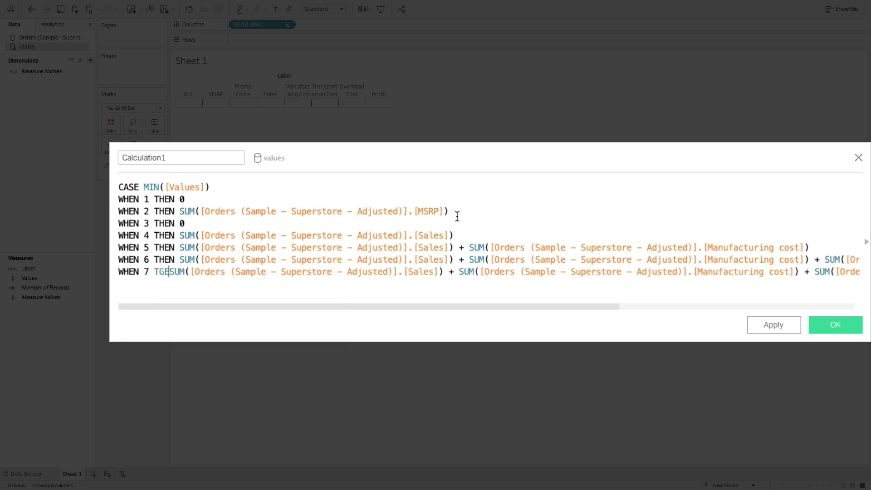
text(EN)
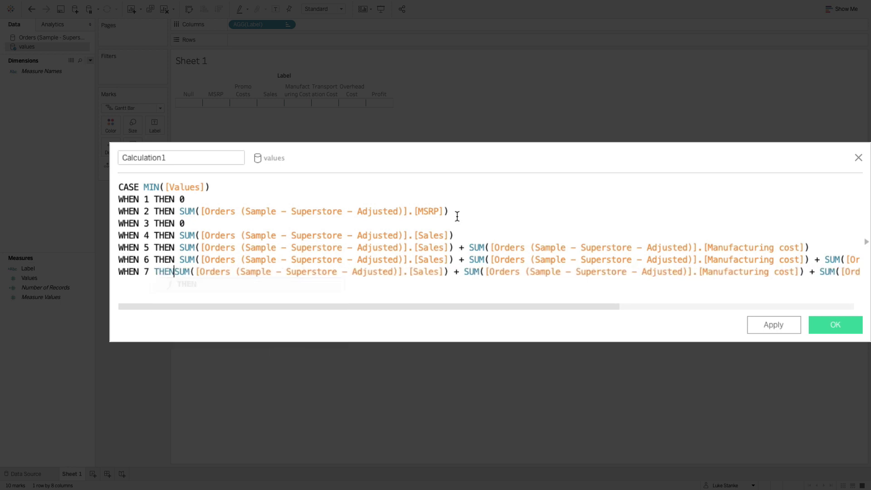
key(End)
text(+ O)
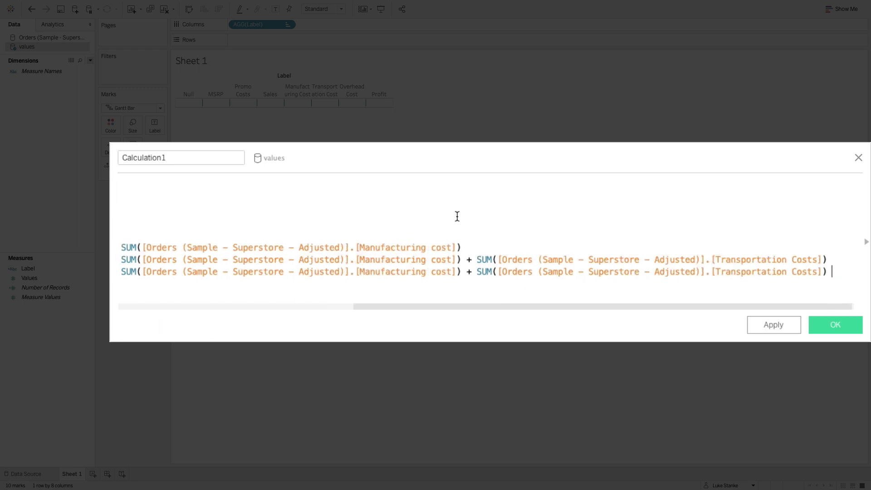
text(v)
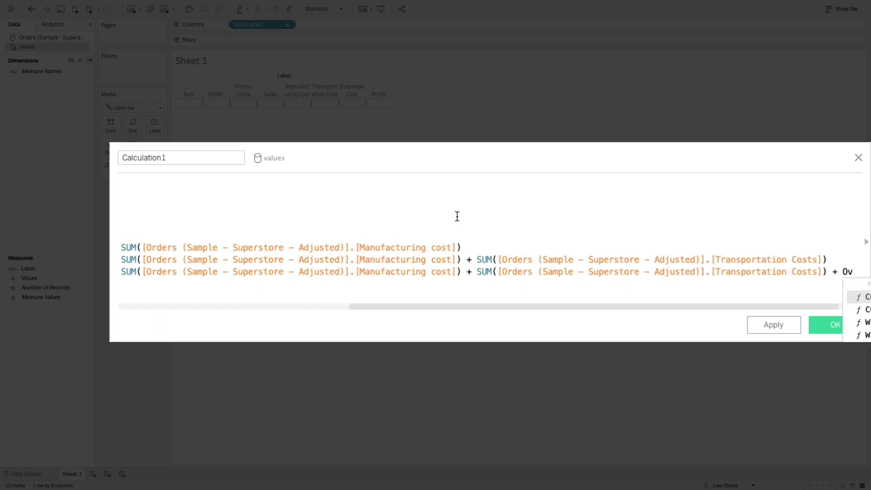
key(Return)
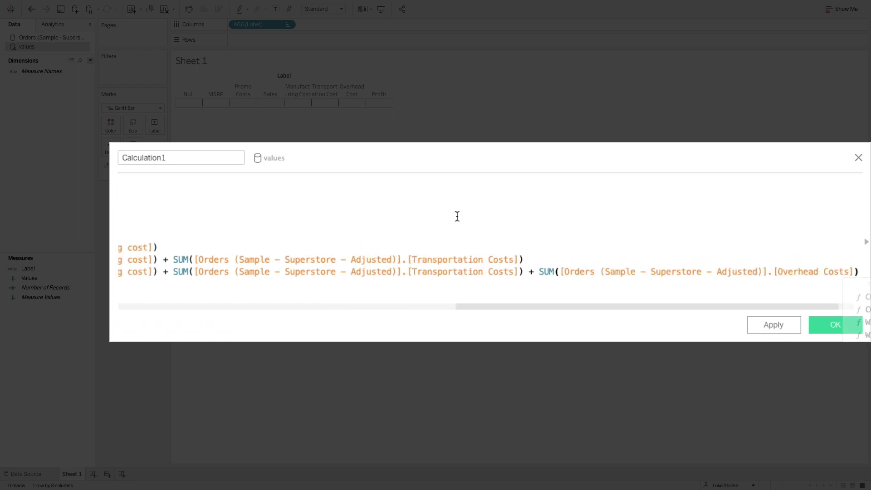
Step: Close the CASE statement with END, name the calculated field Start and save it
key(Return)
text(END)
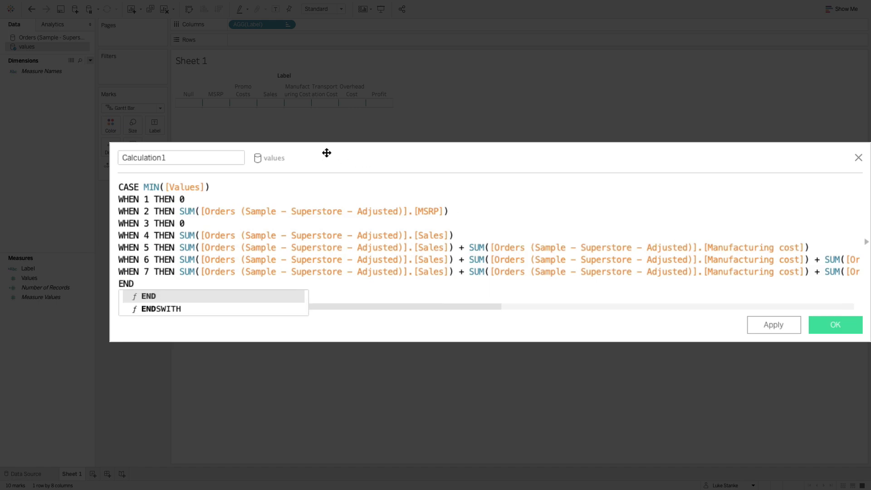
double_click(190, 162)
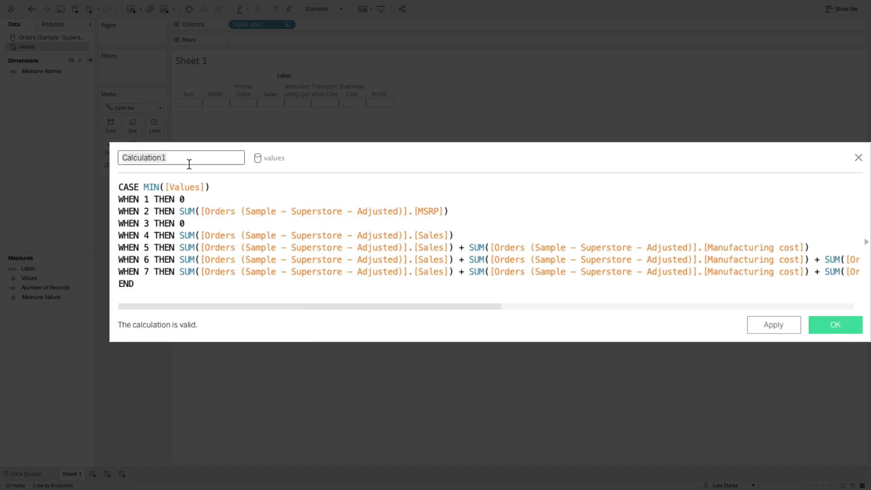
text(Start)
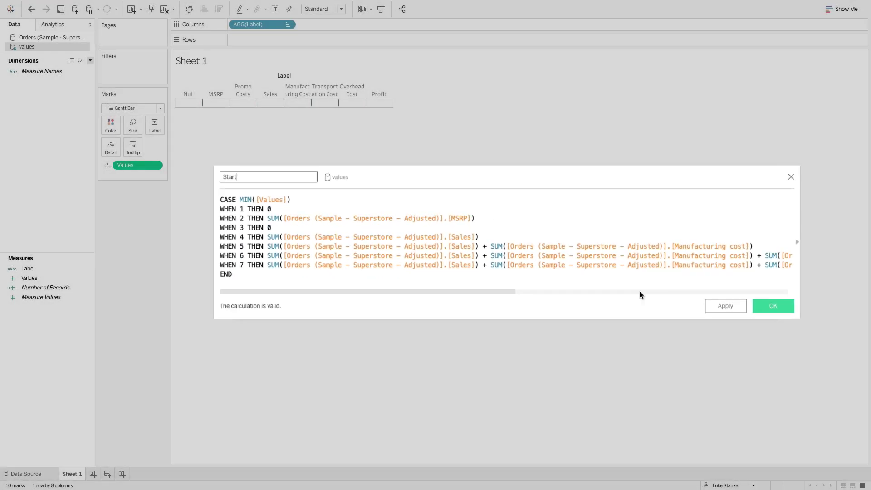
click(754, 304)
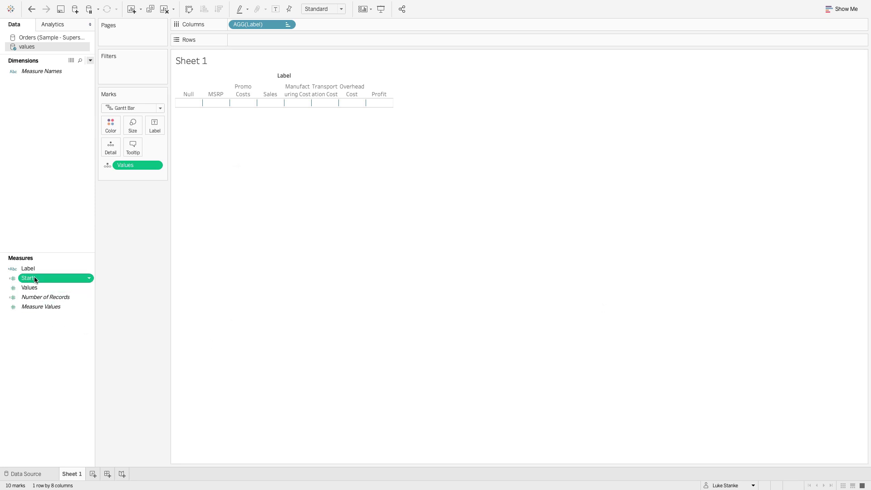
Step: Place Start on Rows and exclude the Null label from the chart
mouse_move(34, 279)
mouse_down()
mouse_move(291, 75)
mouse_move(281, 41)
mouse_up()
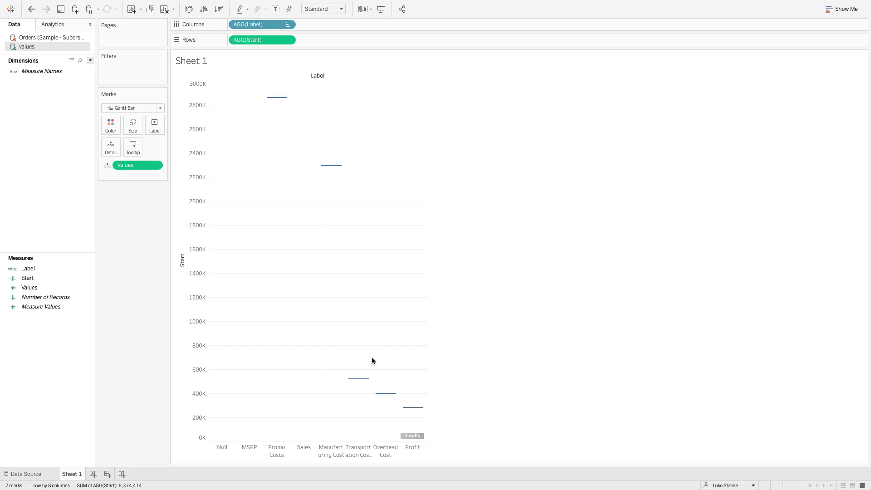
right_click(214, 449)
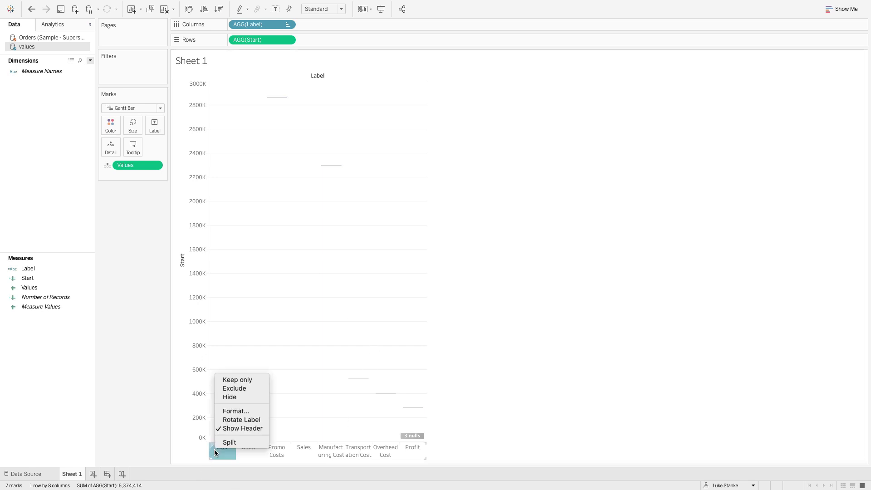
click(228, 389)
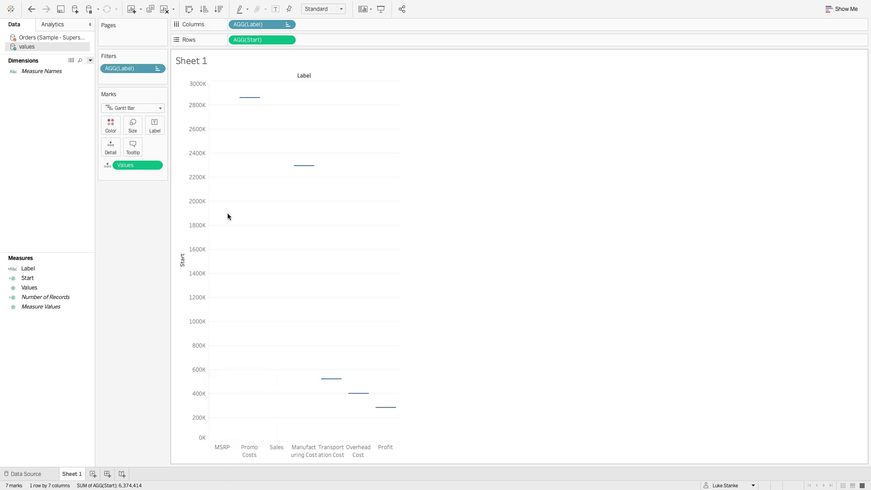
mouse_move(244, 102)
mouse_move(301, 168)
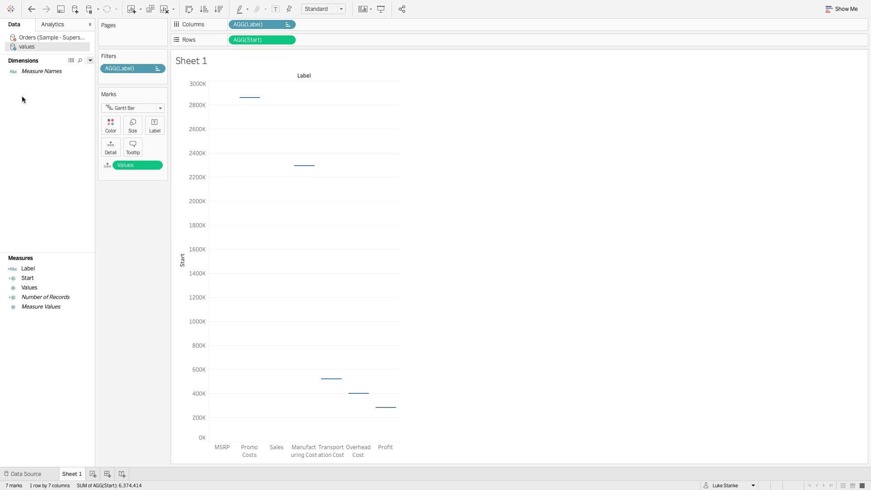
Step: Create a calculated field named Bars in the values data source
click(91, 60)
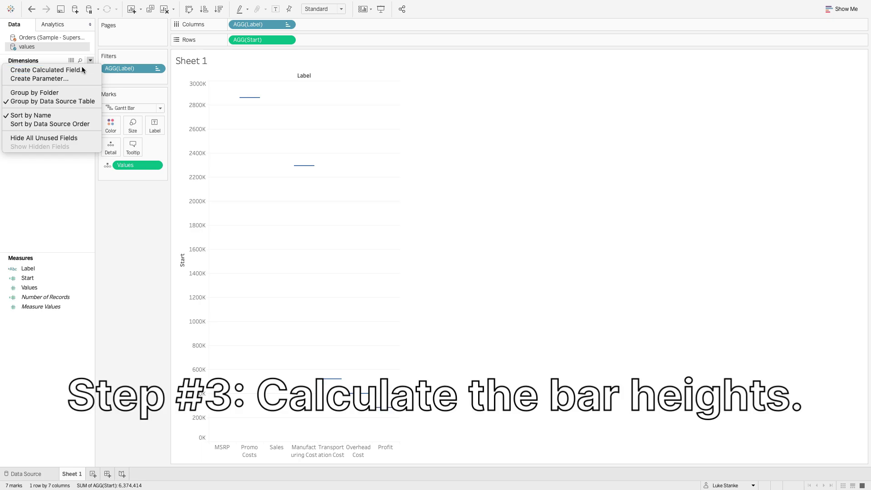
click(82, 69)
text(Bars)
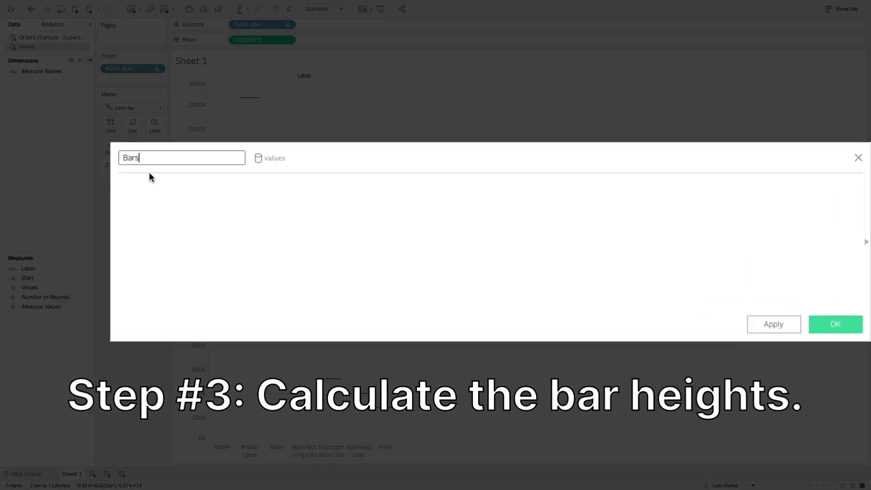
key(Tab)
drag(342, 149, 395, 80)
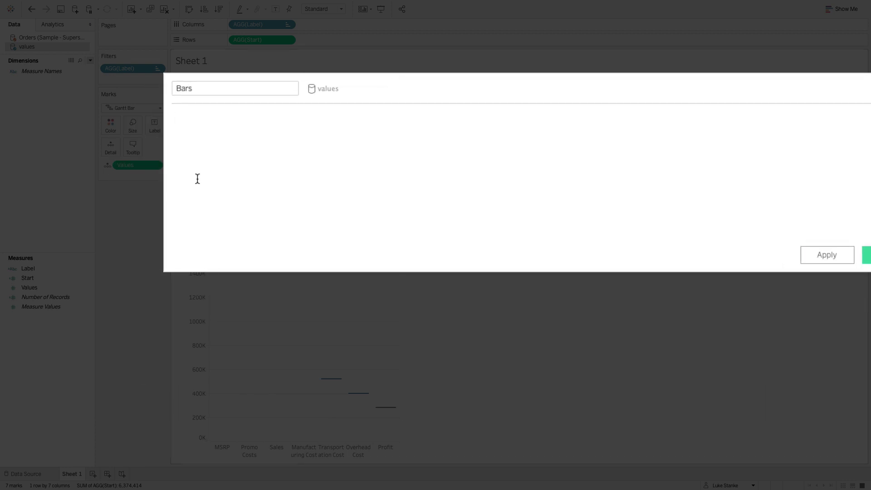
Step: Begin the Bars formula with a CASE statement on MIN([Values])
text(CASE MIN(MV)
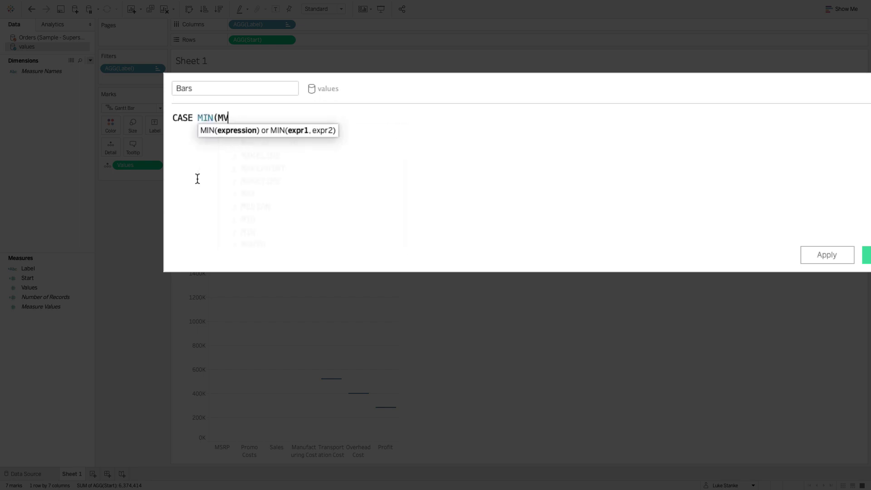
key(BackSpace)
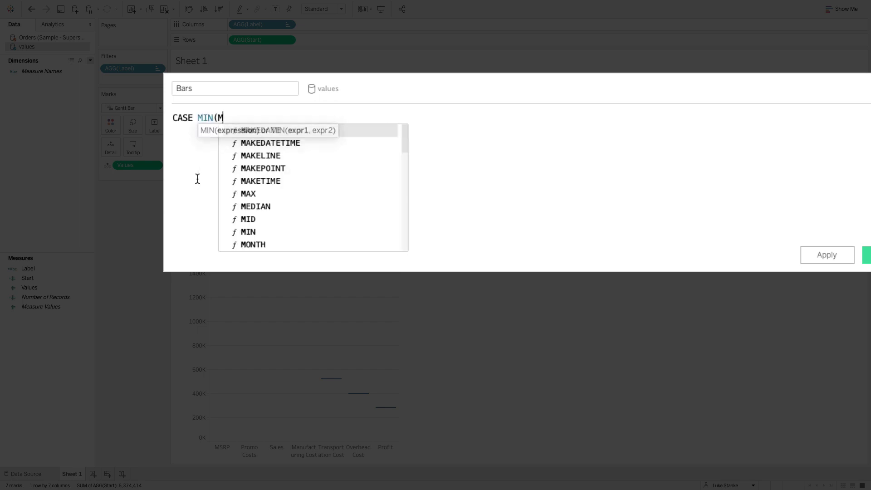
text(Va)
key(Return)
text())
key(Return)
Step: Add a WHEN 1 line to the Bars formula that returns the SUM of MSRP from the Orders source
text(WHEN )
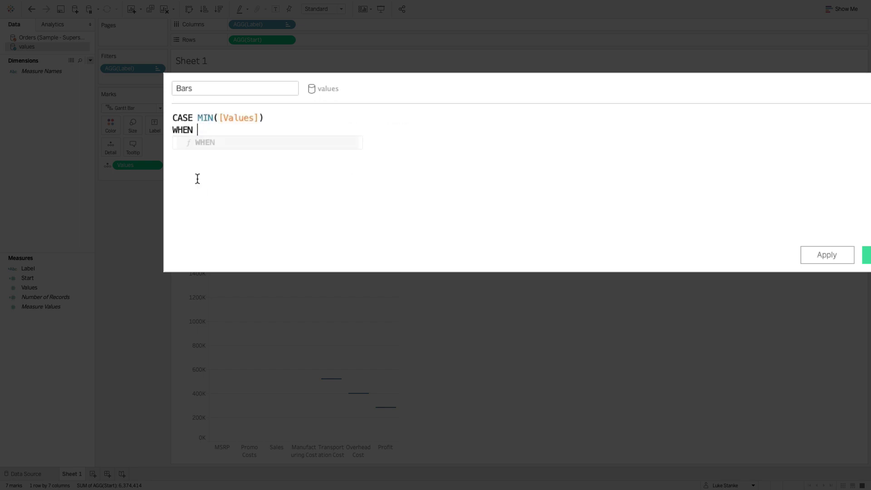
text(1 THEN)
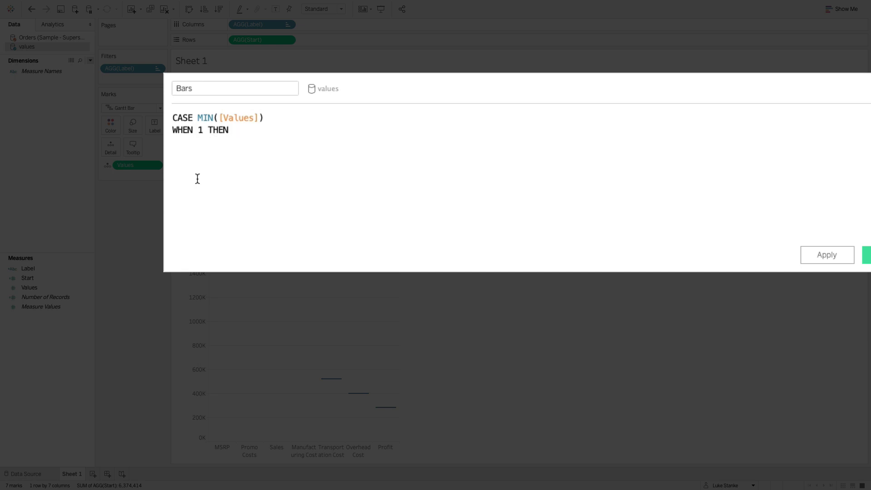
text( SUM([Orders (S)
key(Return)
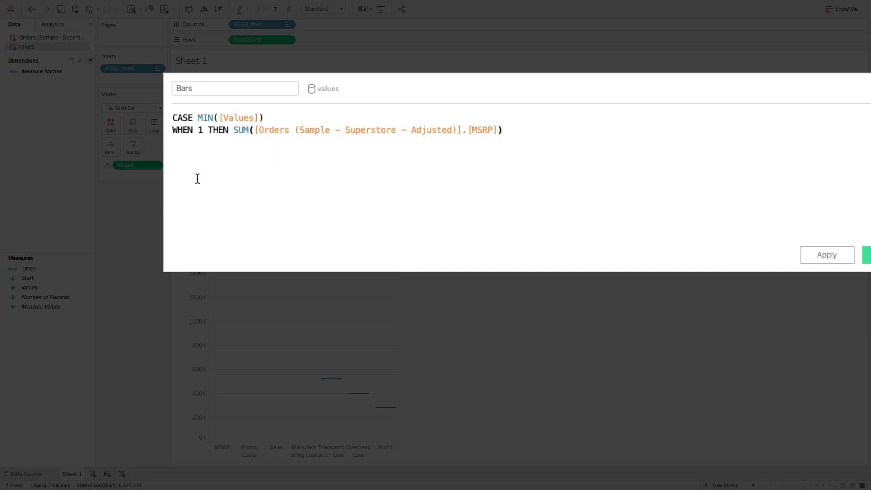
Step: Add a WHEN 2 line to the Bars formula that returns the SUM of Promo Costs
key(Return)
text(WHEN)
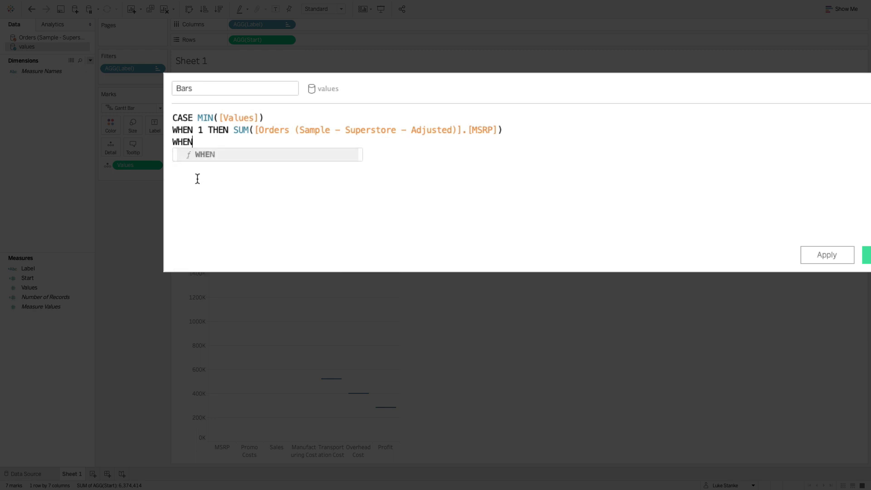
text( 2 THEN )
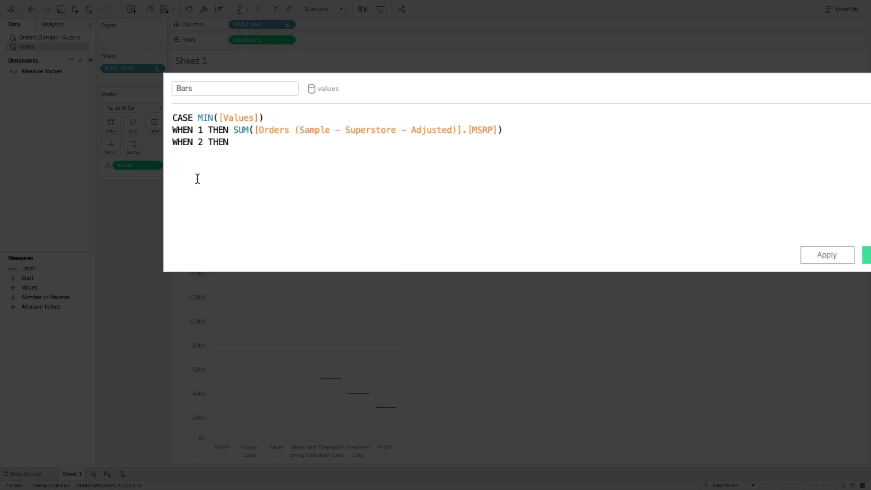
text(P)
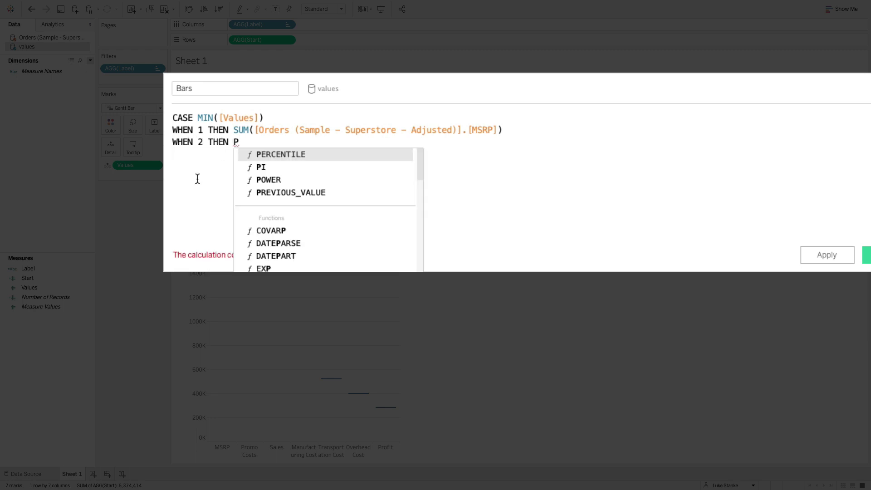
text(ro)
key(Down)
key(Down)
key(Return)
Step: Add a WHEN 3 line to the Bars formula that returns the SUM of Sales
key(Return)
text(WH)
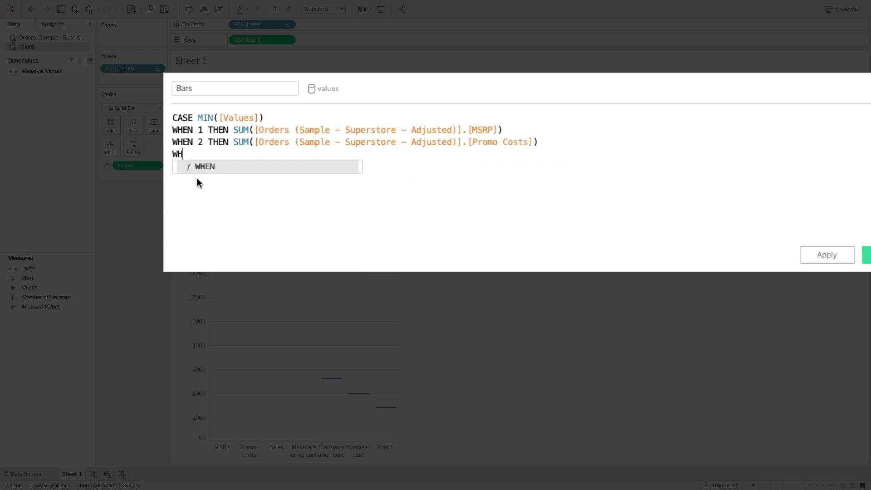
text(EN 3)
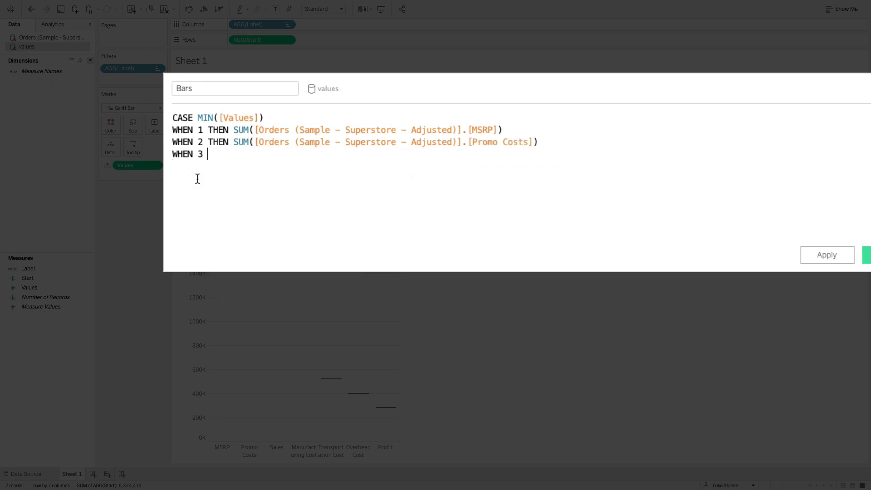
text( THEN SUM)
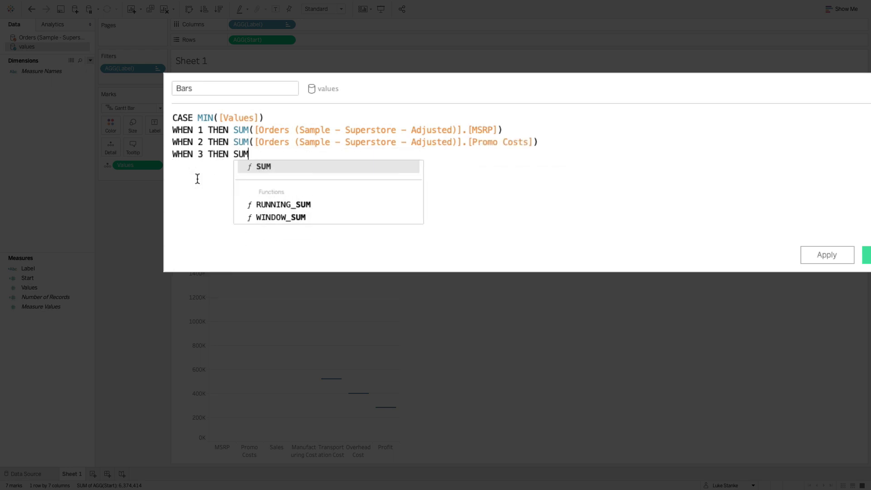
key(BackSpace)
key(BackSpace)
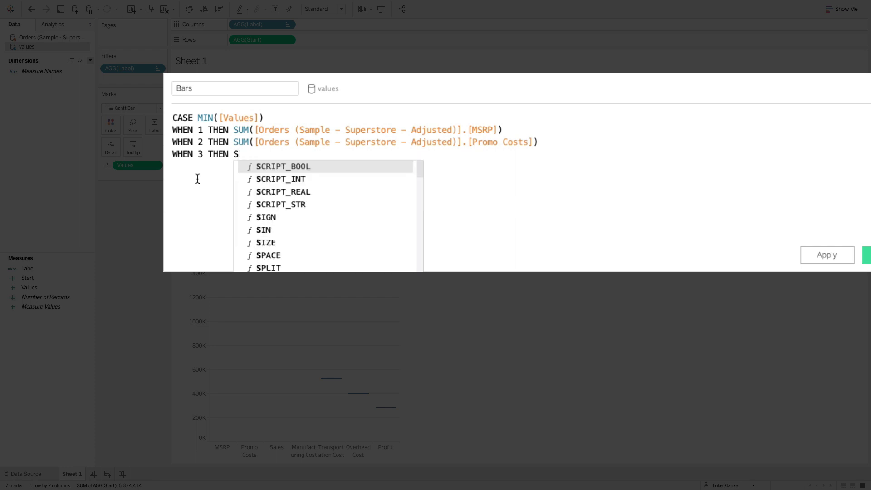
text(al)
key(Return)
Step: Add a WHEN 4 line to the Bars formula that returns the SUM of Manufacturing cost
key(Return)
text(W)
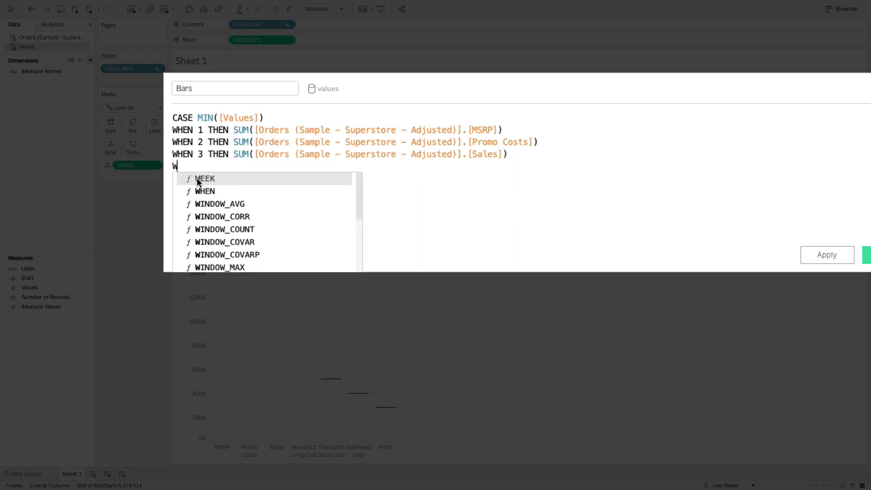
text(h)
key(Return)
text(5)
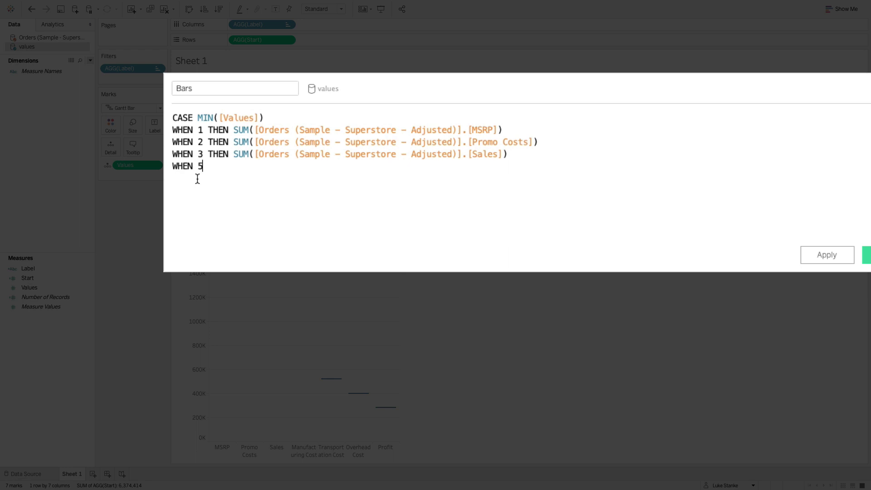
key(BackSpace)
text(4 THEN Man)
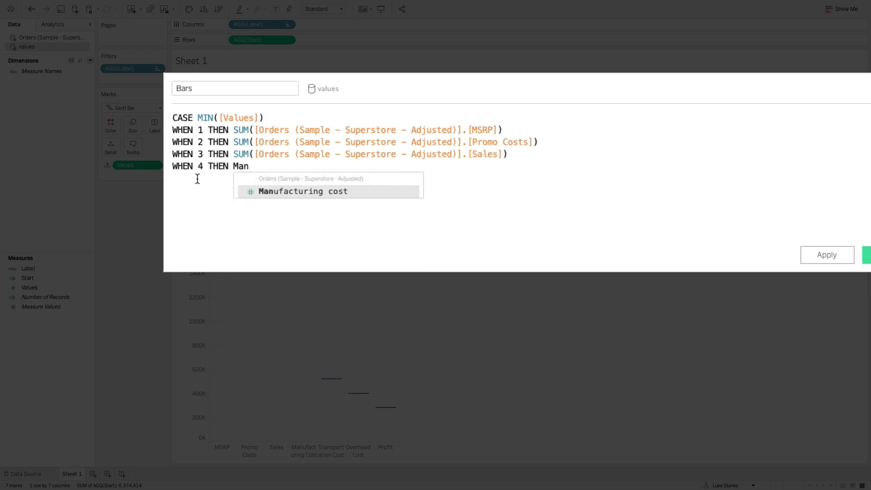
key(Return)
Step: Add WHEN 5 to 7 lines returning the SUMs of Transportation Costs, Overhead Costs and Profit, and close the Bars formula with END
key(Return)
text(WHEN 5 )
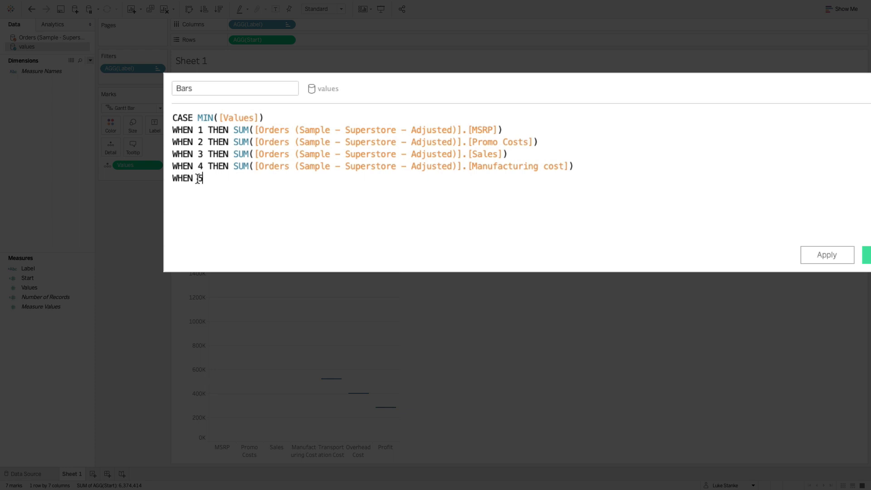
text(THEN SUM([Orders (Sample - Superstore - Adjusted)].[Transportation Costs)
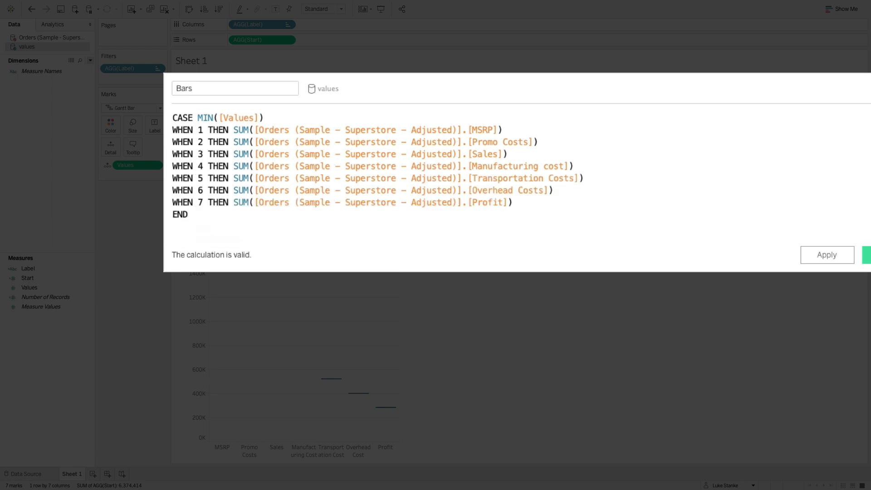
Step: Save the Bars calculation and use Bars to set the size of the Gantt marks
drag(604, 89, 529, 115)
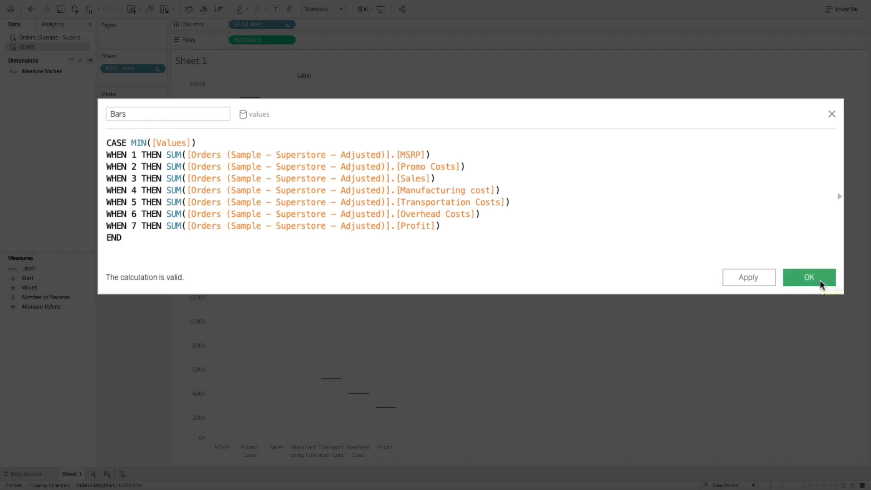
click(824, 283)
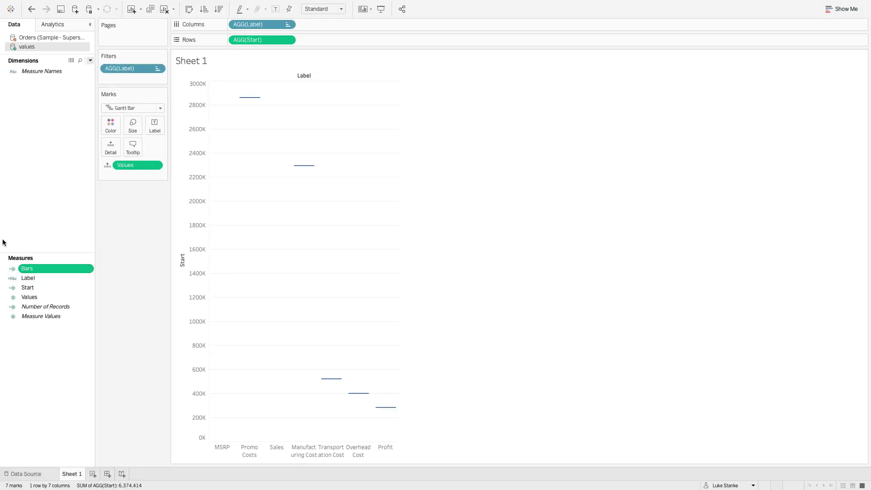
drag(27, 268, 132, 131)
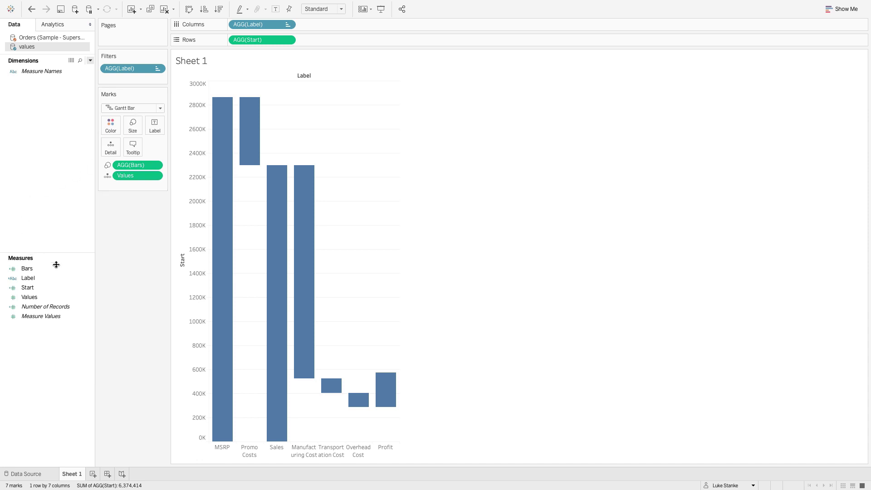
Step: Replace the WHEN 7 expression in the Start calculation so the Profit bar begins at 0, and save it
mouse_move(376, 421)
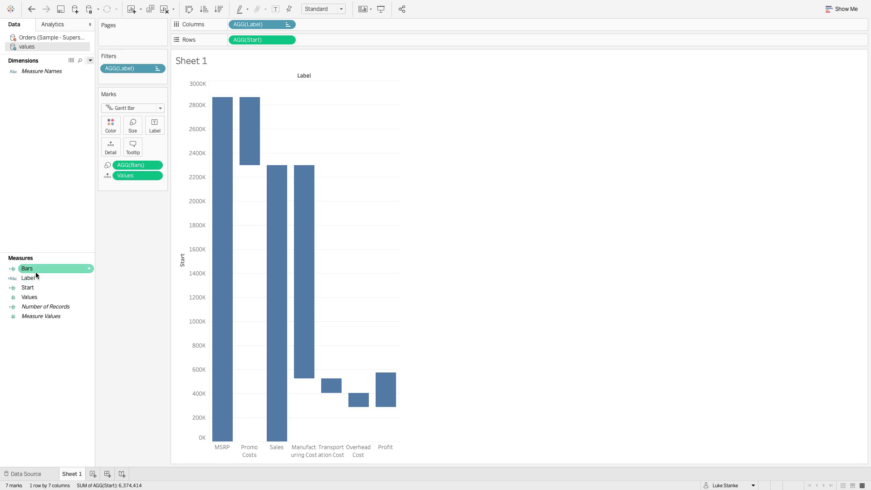
right_click(35, 286)
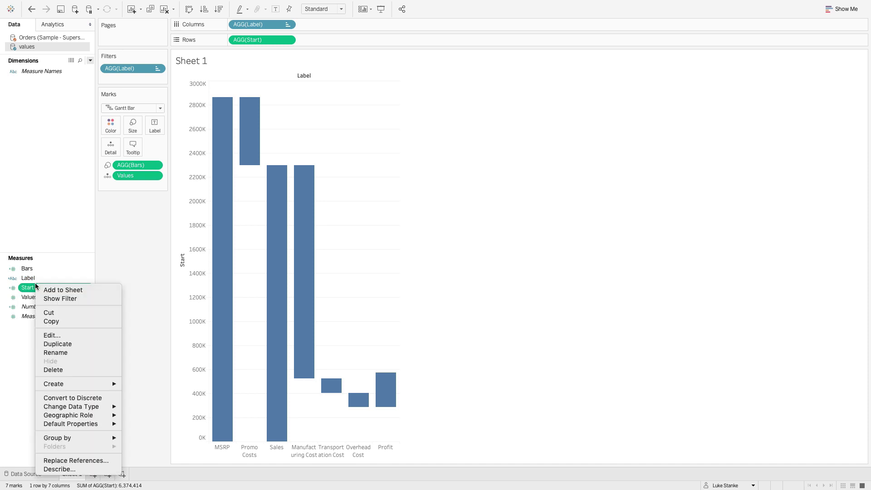
click(58, 335)
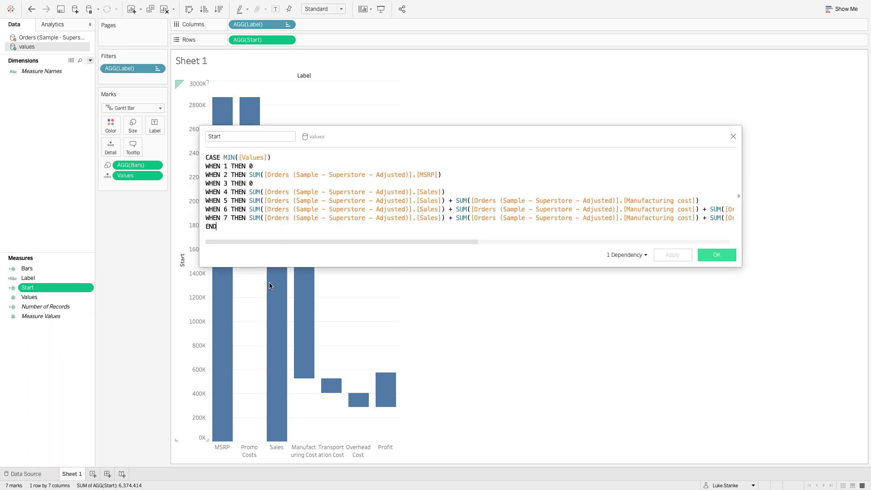
triple_click(252, 217)
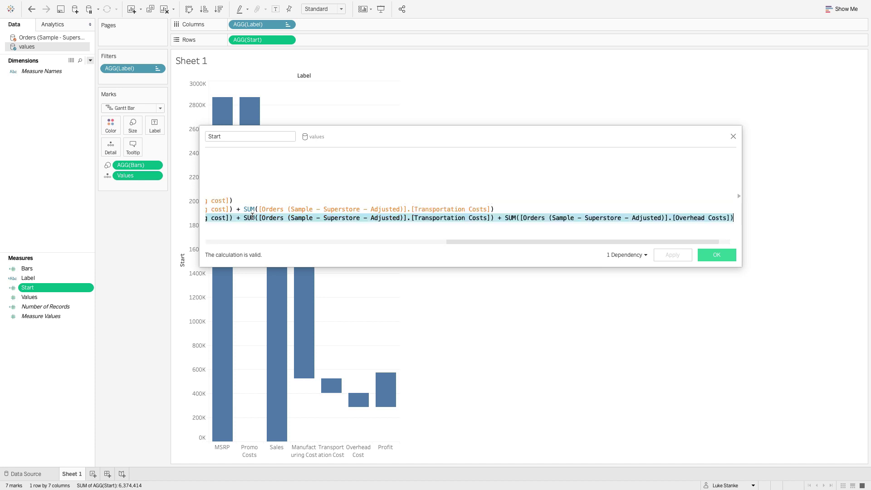
key(BackSpace)
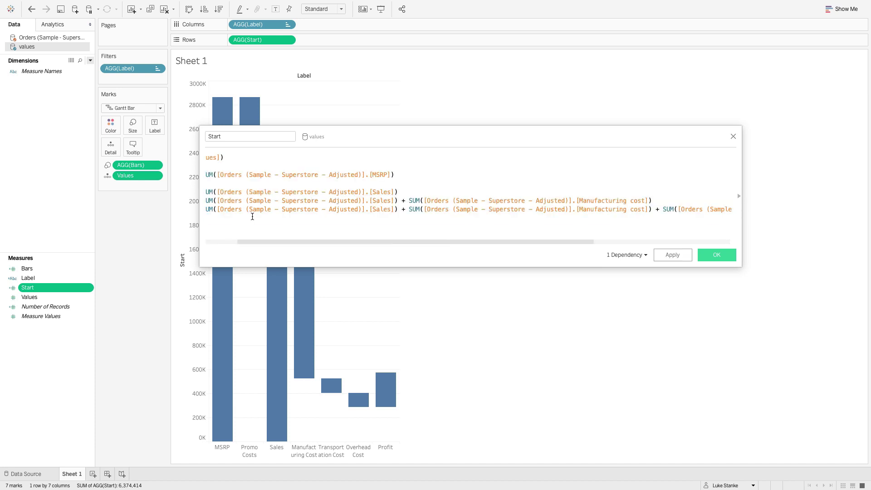
click(714, 255)
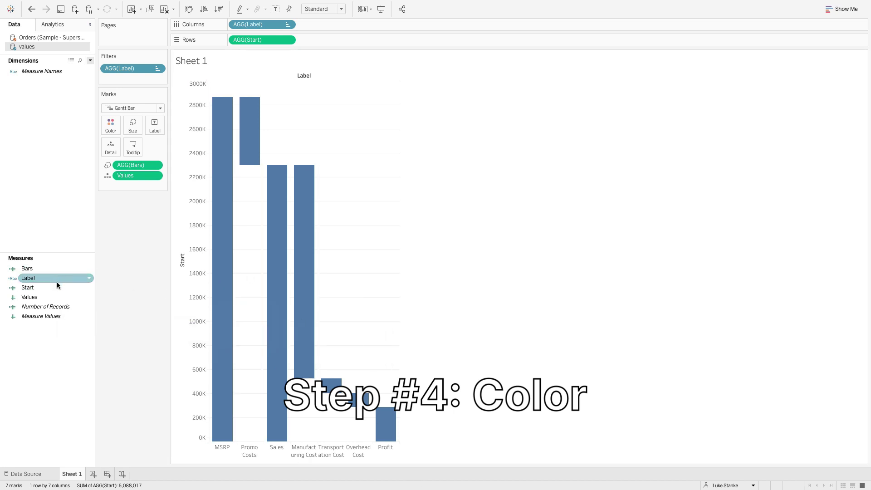
Step: Create a calculated field named Color in the values source with the formula SIGN([Bars])
click(90, 61)
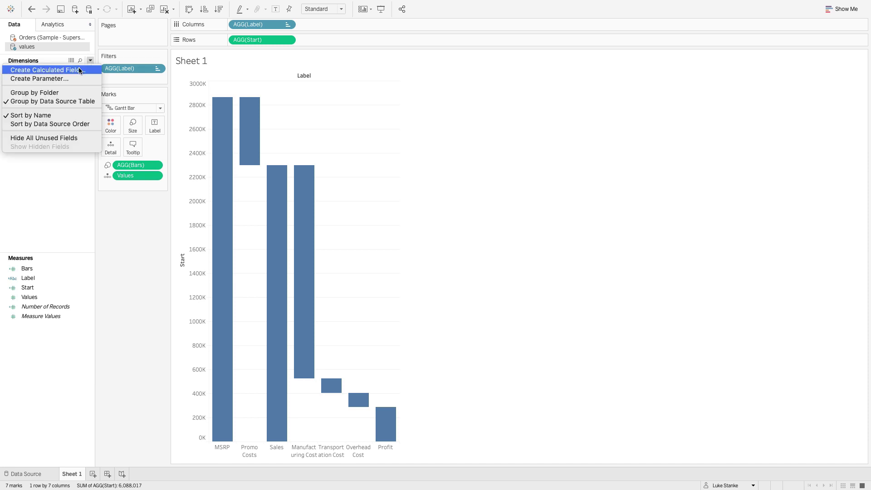
click(81, 70)
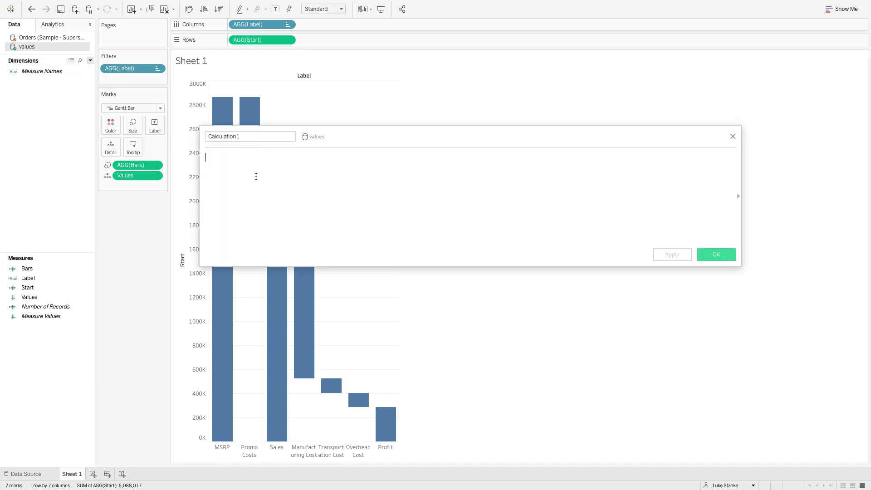
text(SIGN()
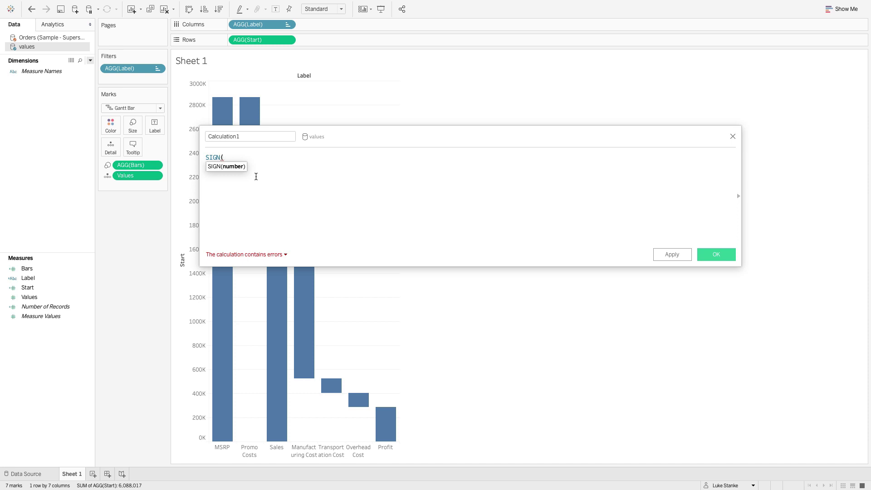
text(Ba)
key(Return)
text())
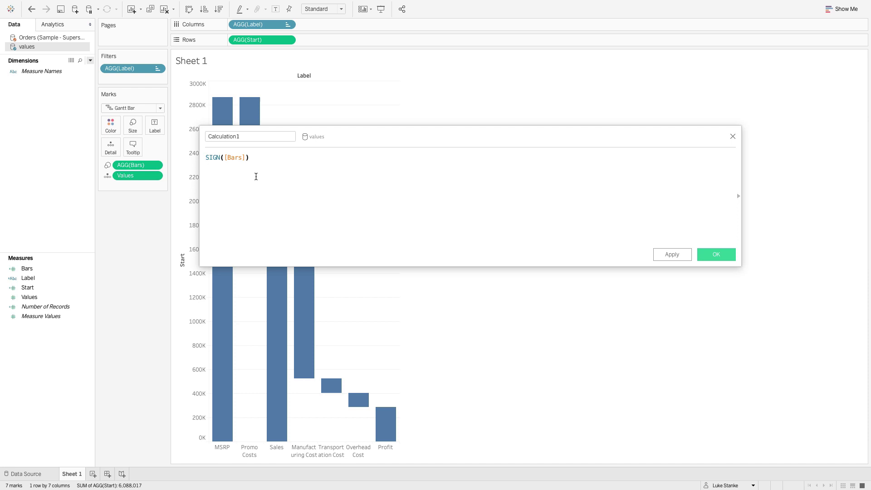
double_click(232, 136)
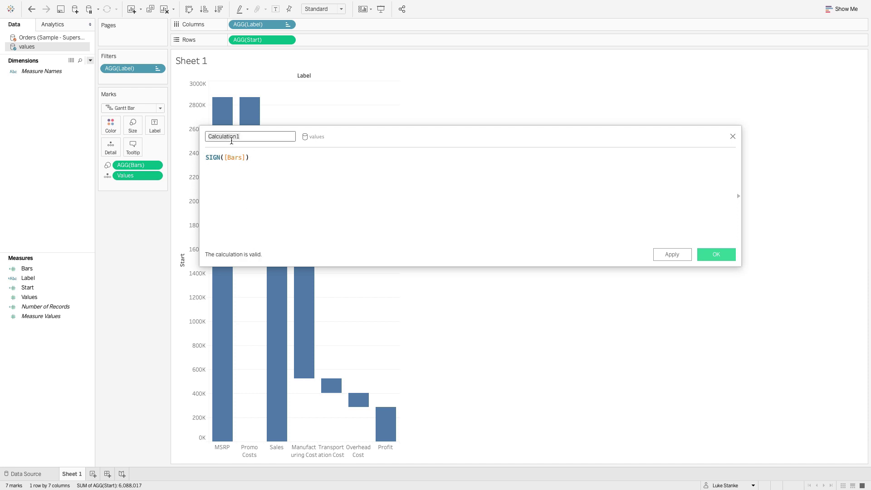
text(Color)
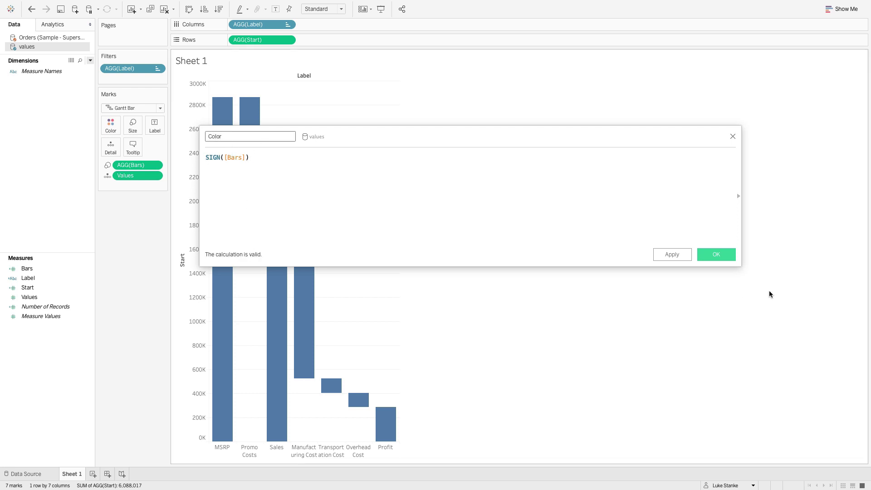
click(721, 254)
Step: Color the Gantt bars by the Color field and fit the chart to Entire View
drag(25, 278, 110, 126)
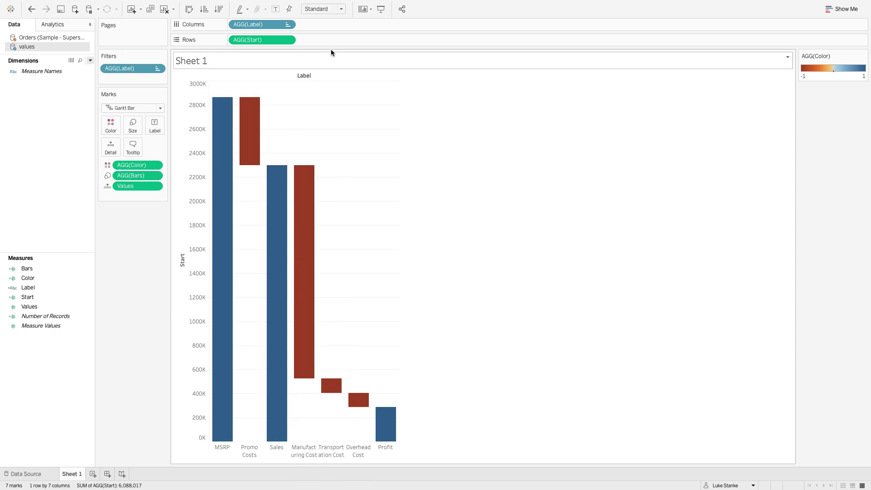
click(338, 9)
click(328, 40)
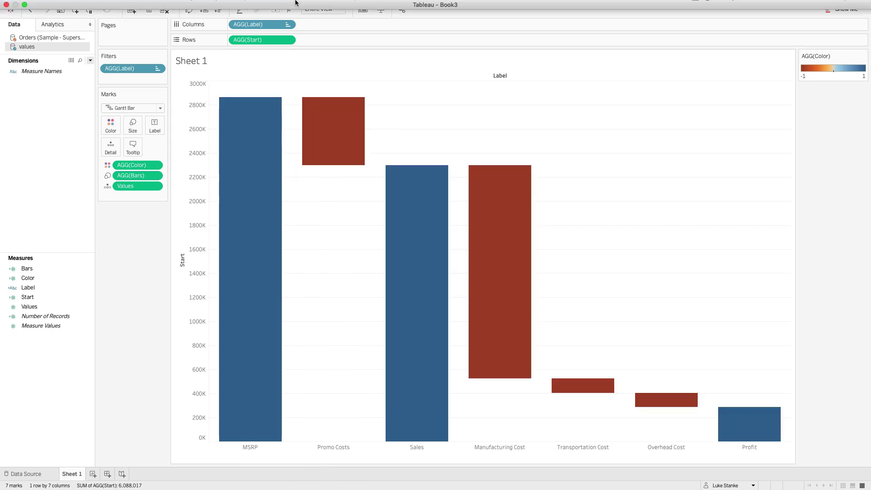
Step: Set the workbook's worksheet font size to 15
click(279, 5)
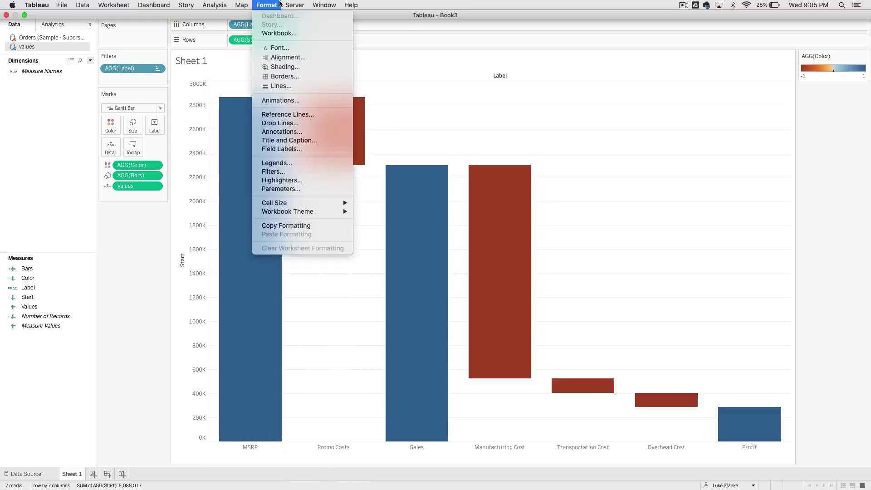
click(278, 33)
click(58, 80)
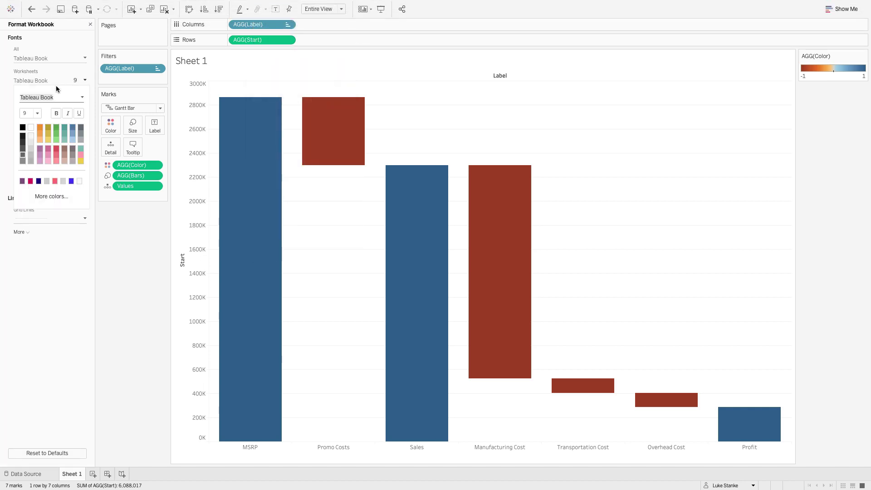
click(32, 114)
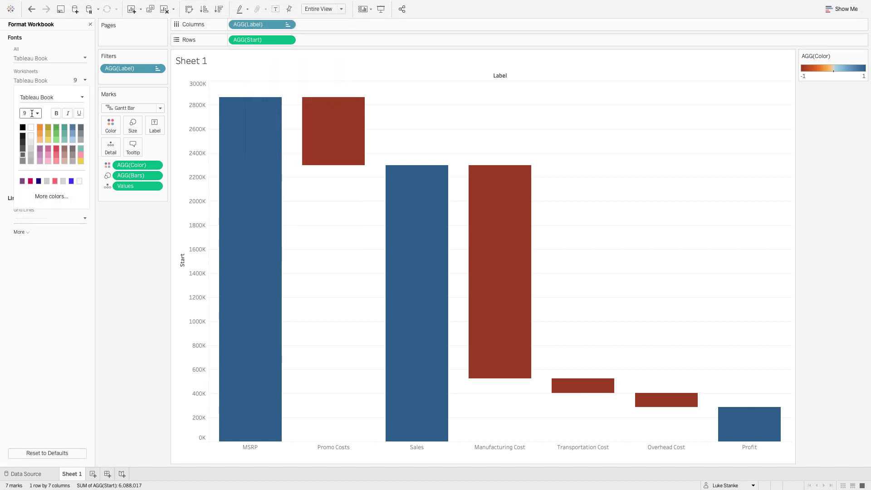
text(15)
key(Return)
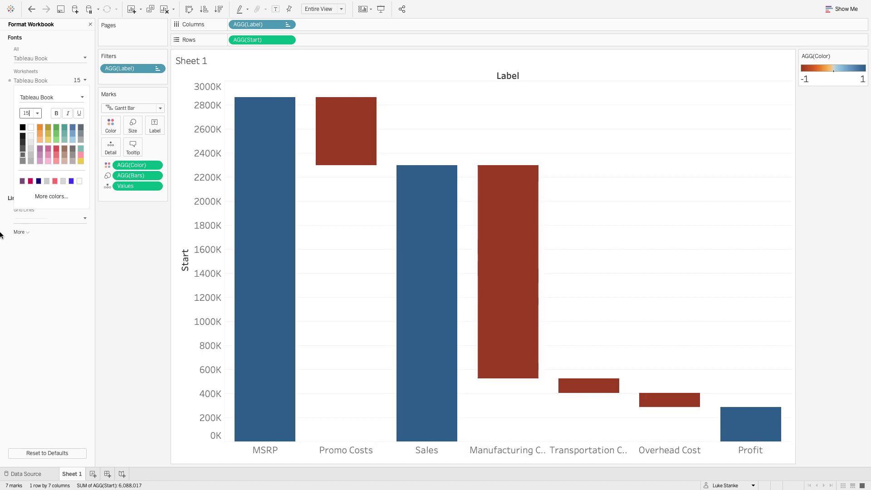
click(132, 354)
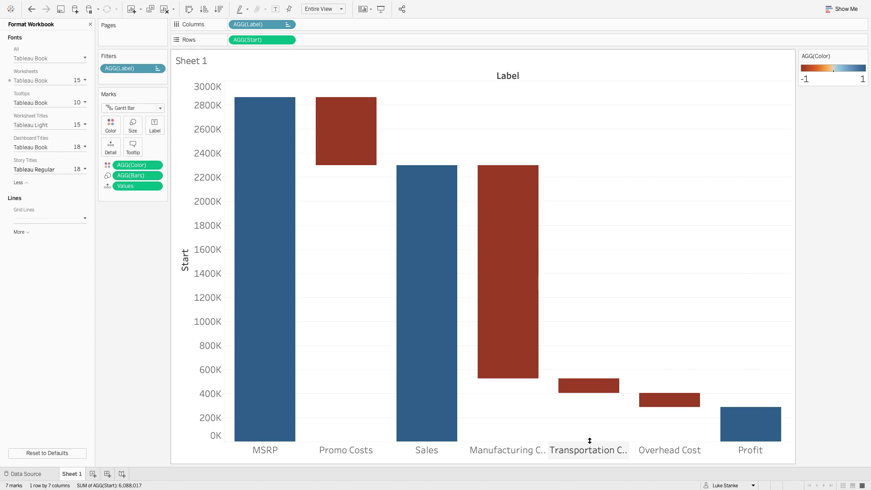
Step: Heighten the category header area so long names wrap, and label the Gantt bars with the Bars values
drag(590, 440, 590, 432)
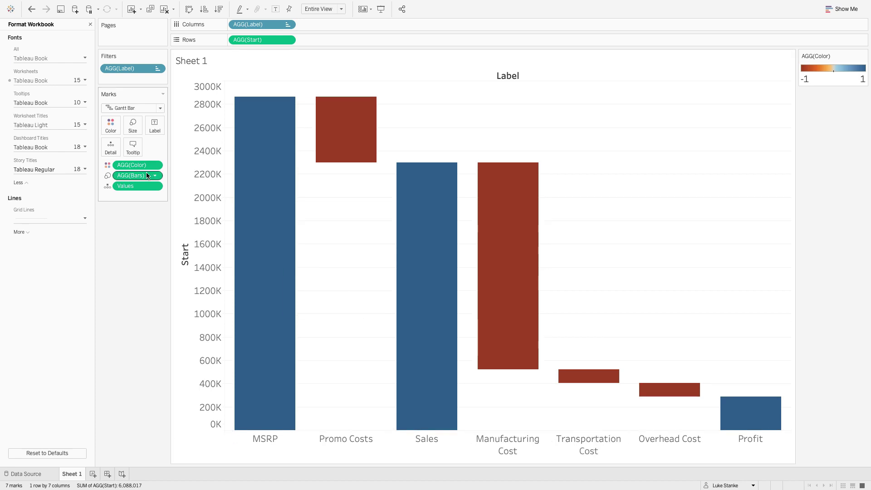
drag(133, 176, 155, 125)
click(89, 24)
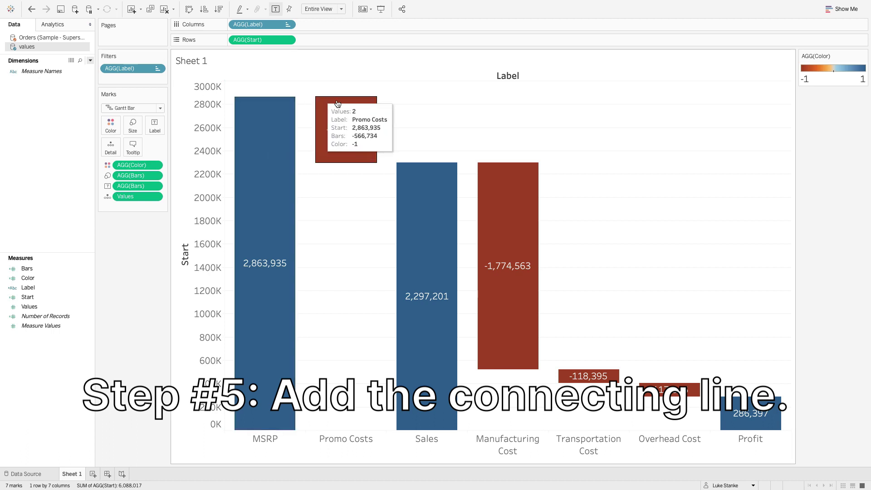
Step: Create a calculated field with a CASE MIN([Values]) formula returning each bar's line height, from SUM of MSRP for 1 to SUM of Profit for 7
click(91, 60)
click(82, 69)
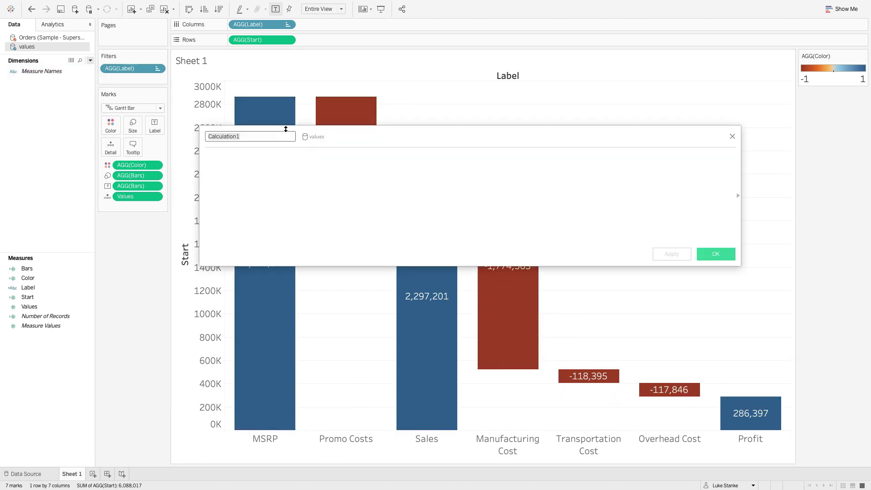
drag(350, 141, 502, 225)
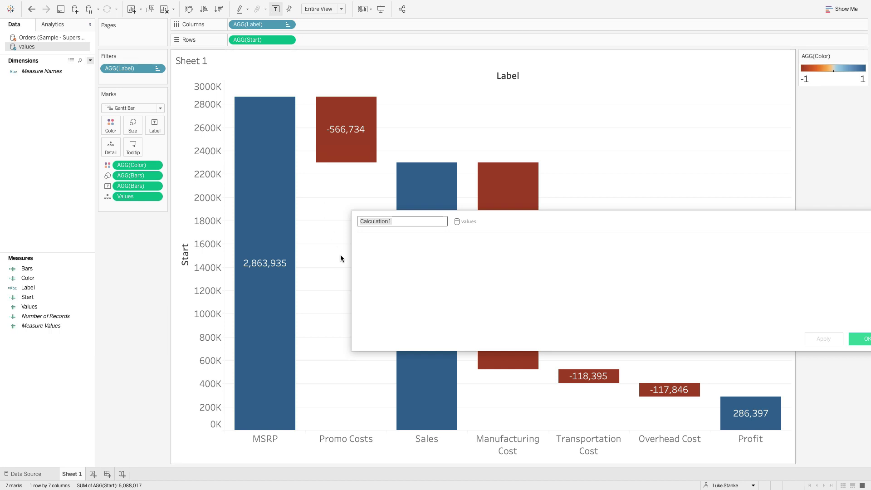
click(414, 262)
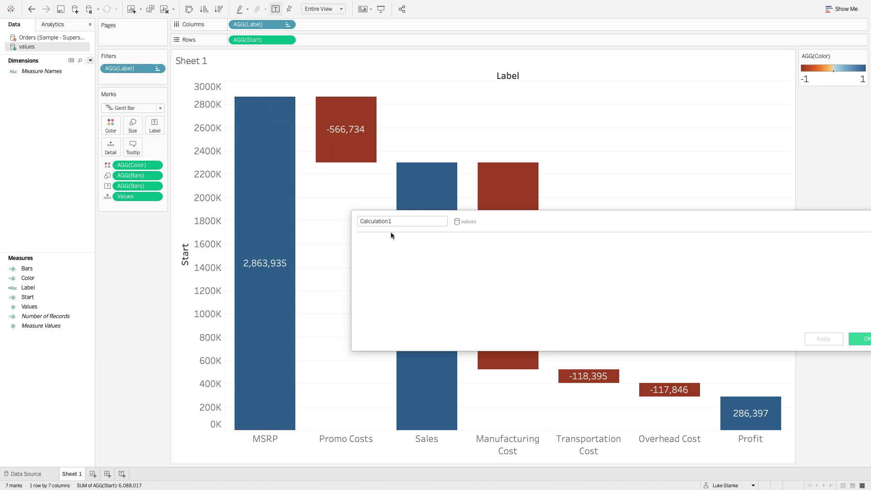
mouse_move(279, 106)
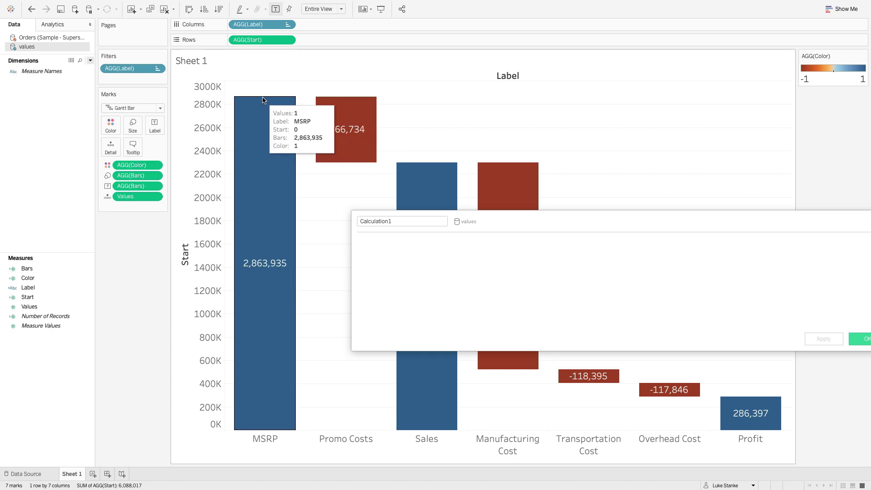
mouse_move(336, 153)
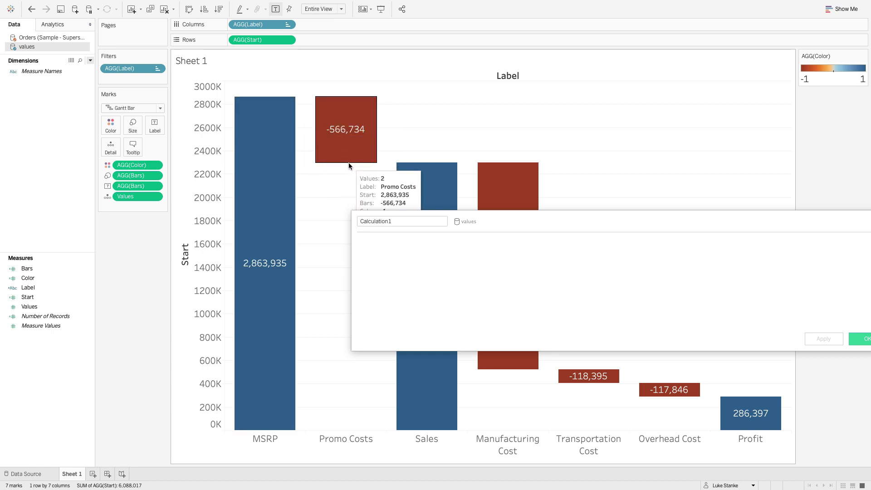
mouse_move(411, 165)
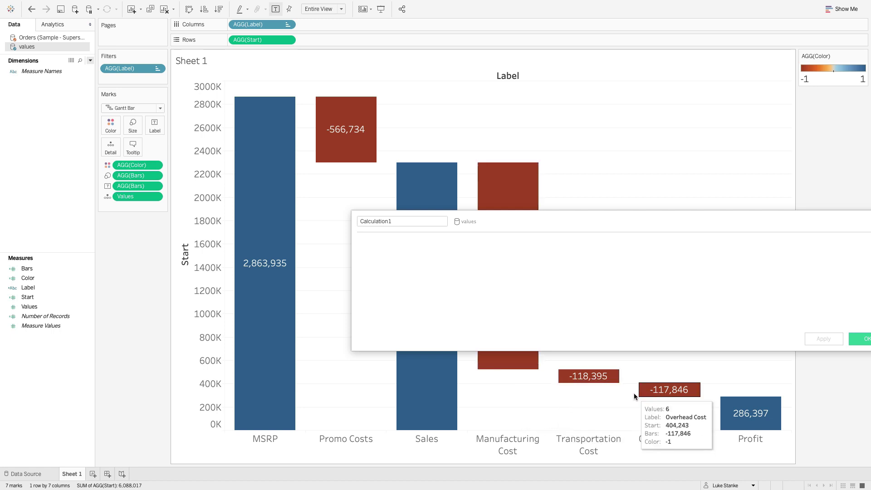
mouse_move(746, 420)
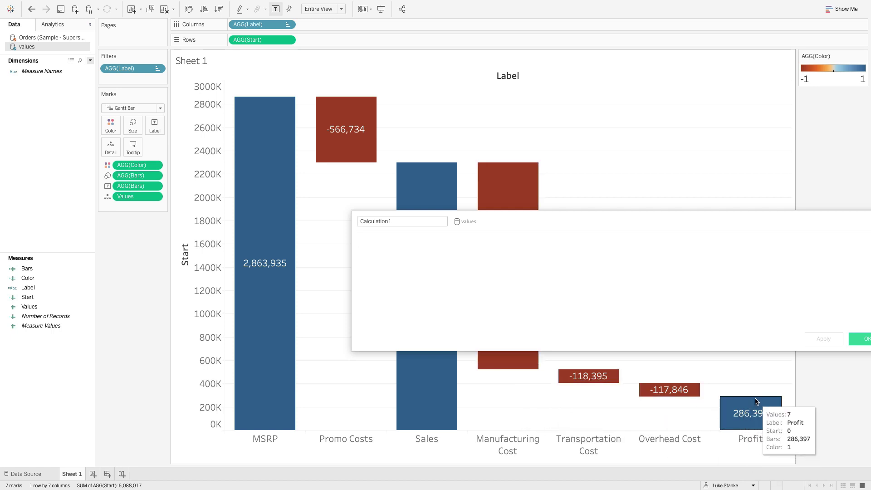
click(386, 243)
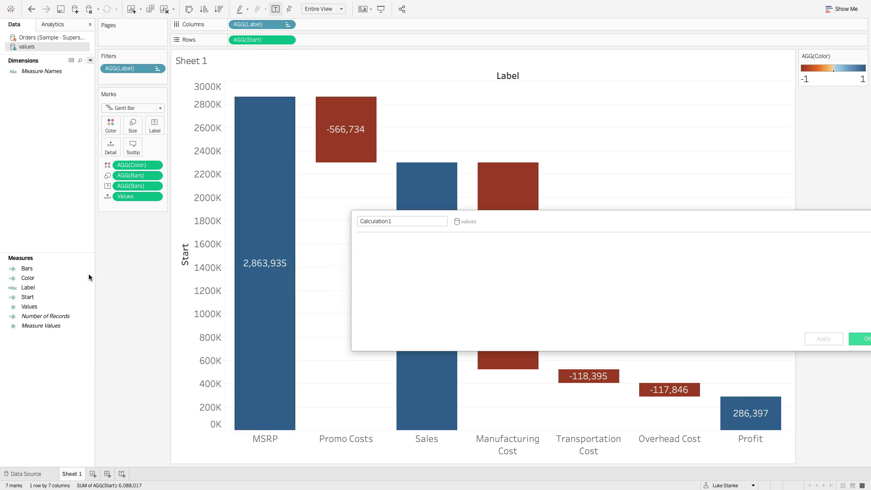
key(ctrl+v)
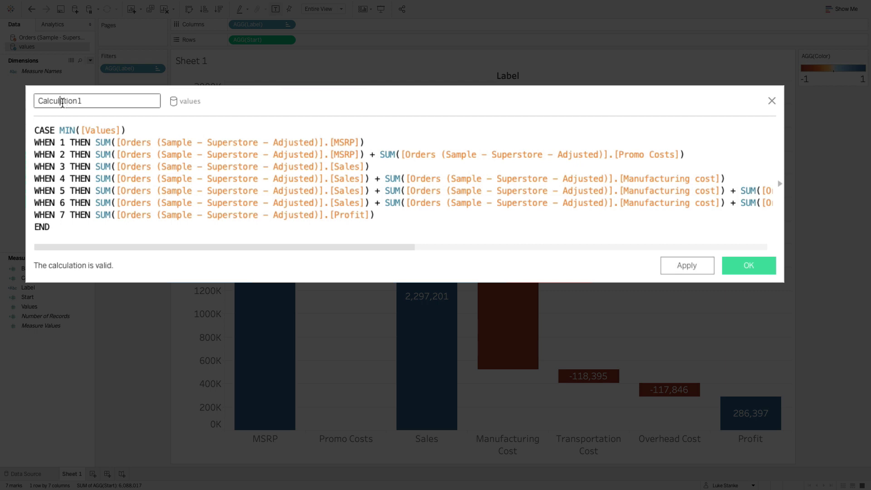
Step: Name the new calculation Lines, save it, and add Lines to the rows beside Start
double_click(62, 100)
text(K)
drag(282, 93, 303, 221)
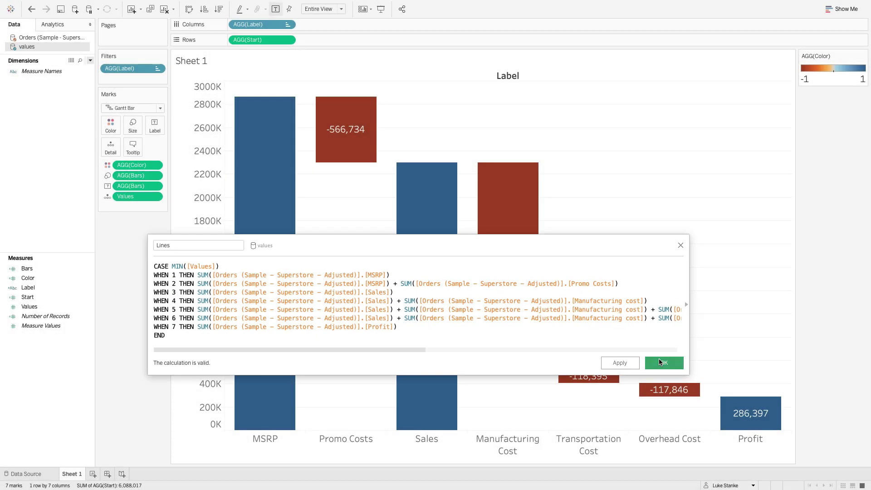
click(659, 361)
drag(25, 296, 348, 40)
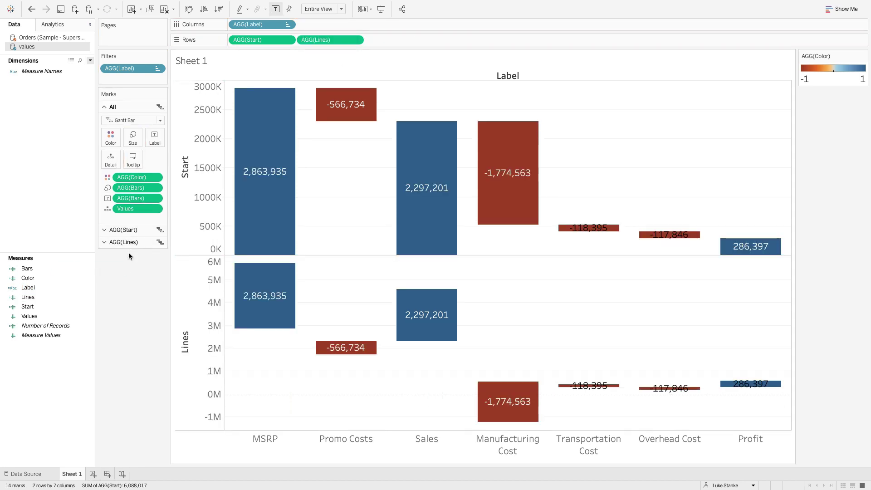
Step: Change the Lines marks to the Line type and remove their Bars size and Color encodings
click(119, 144)
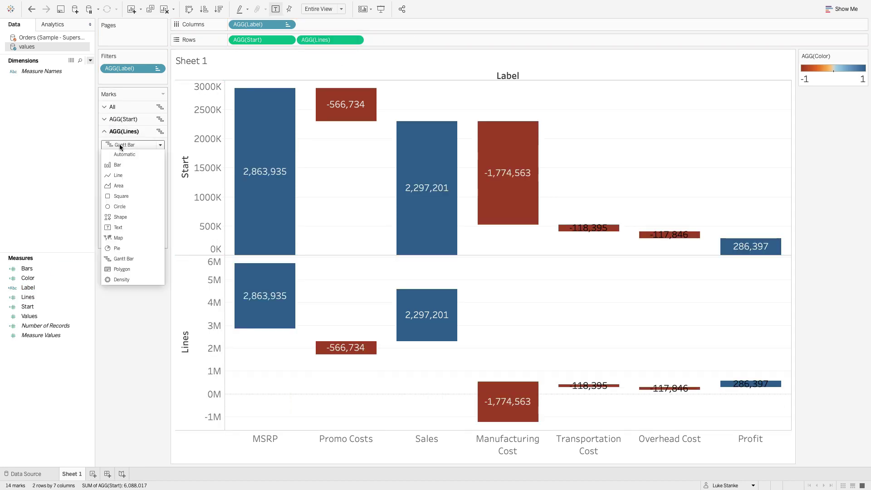
click(122, 176)
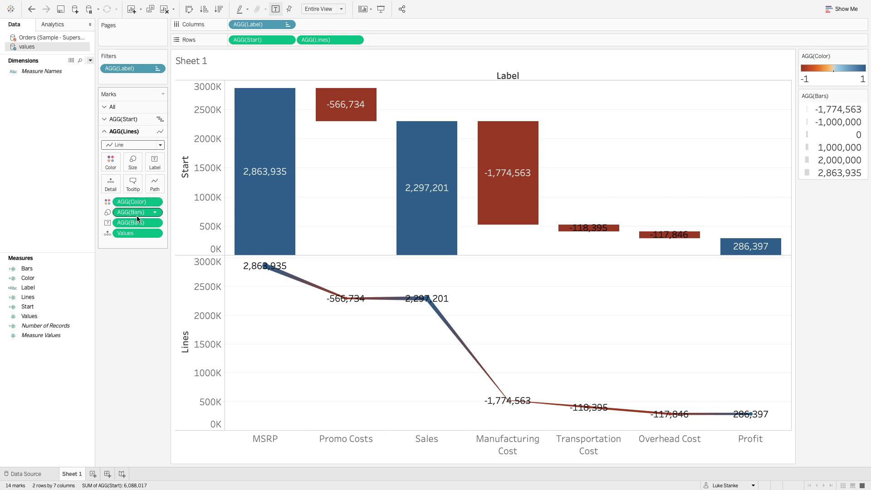
drag(137, 212, 133, 328)
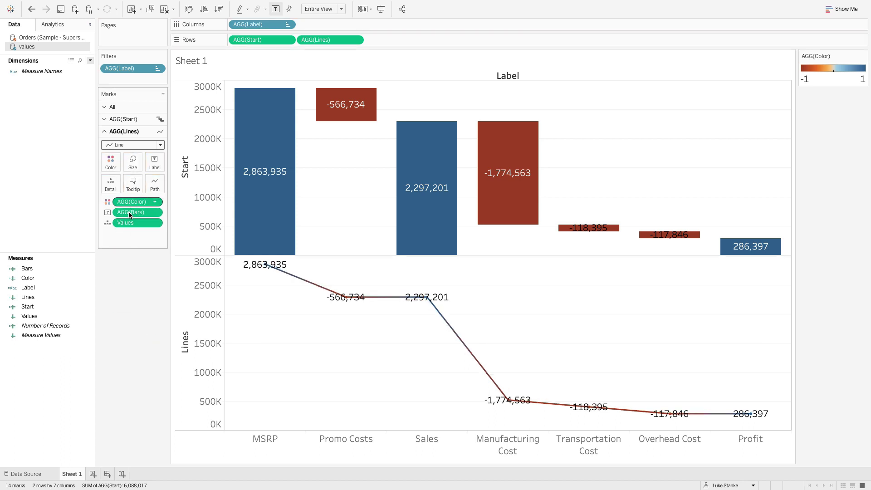
drag(131, 201, 124, 336)
Step: Make the Lines mark thinner and color it dark gray
click(127, 161)
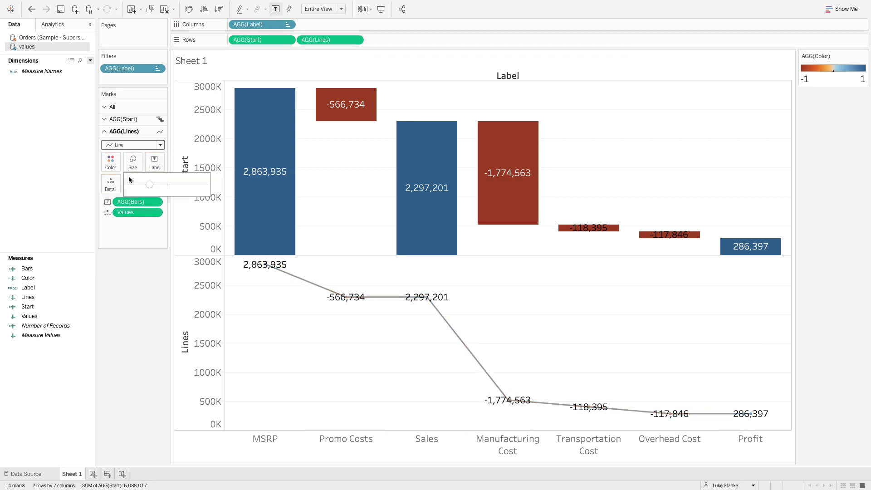
click(129, 185)
click(110, 162)
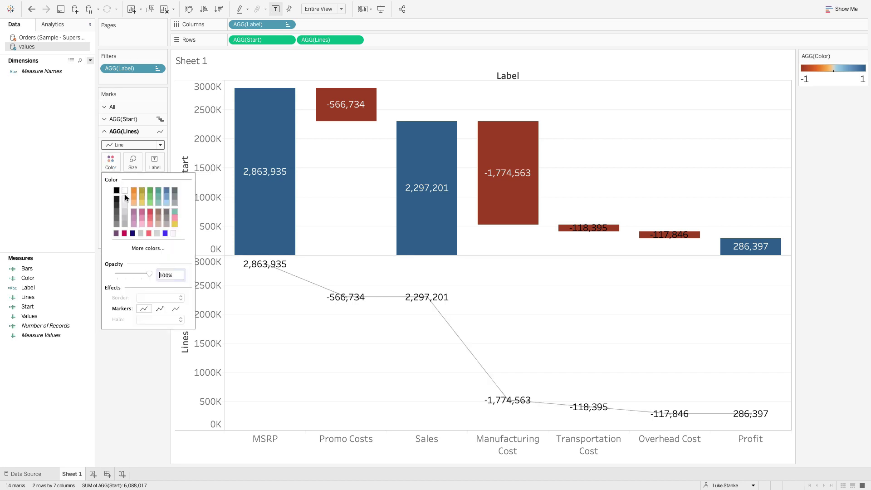
click(117, 212)
click(131, 334)
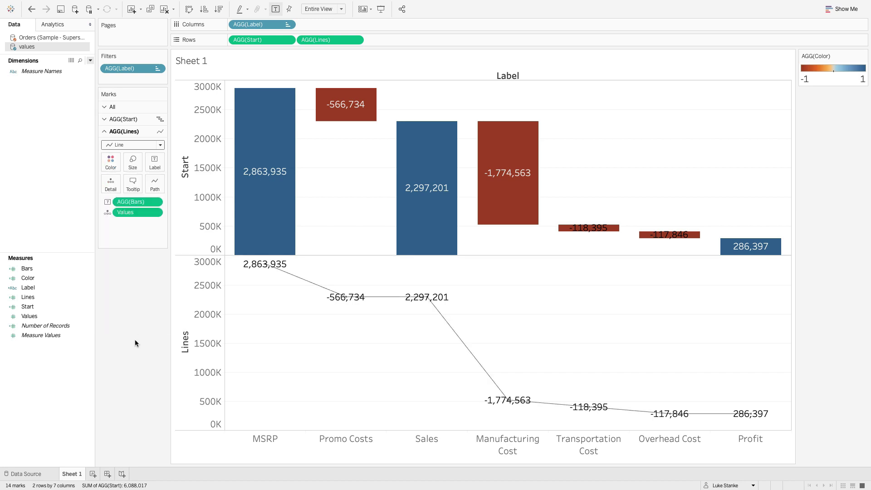
Step: Remove the Bars labels from the Lines marks and combine Lines with Start as a dual axis
drag(131, 209, 110, 394)
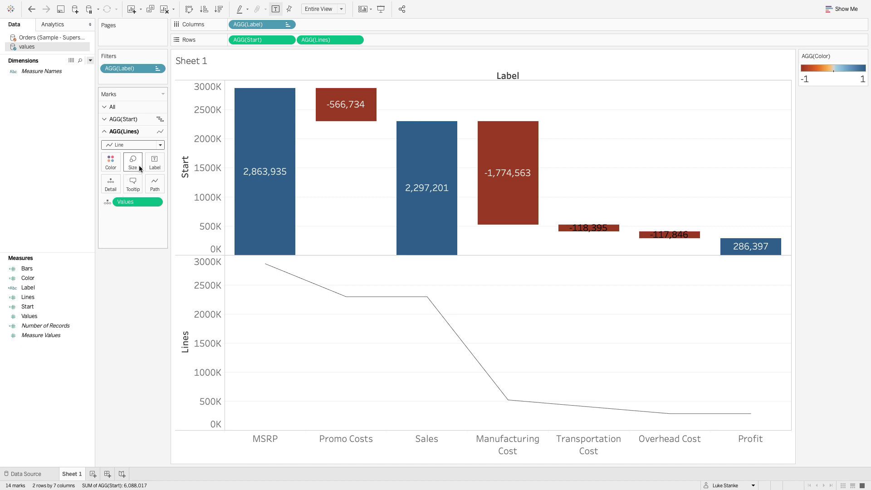
right_click(330, 42)
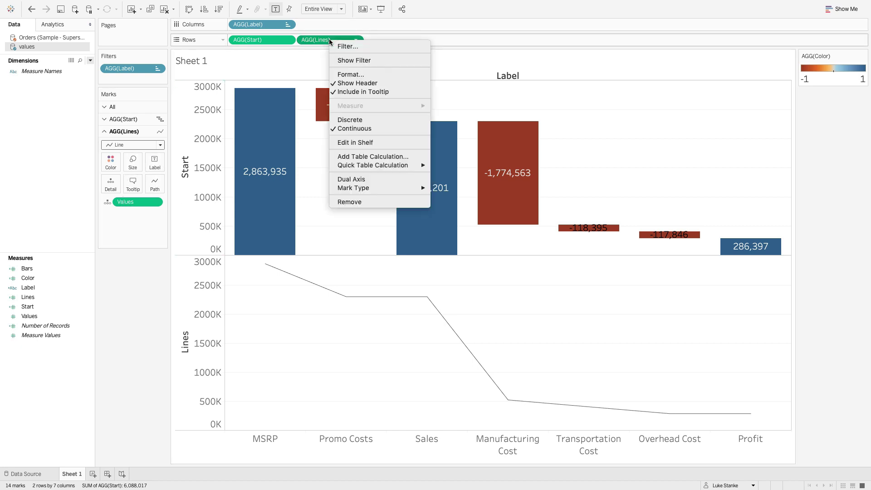
click(371, 179)
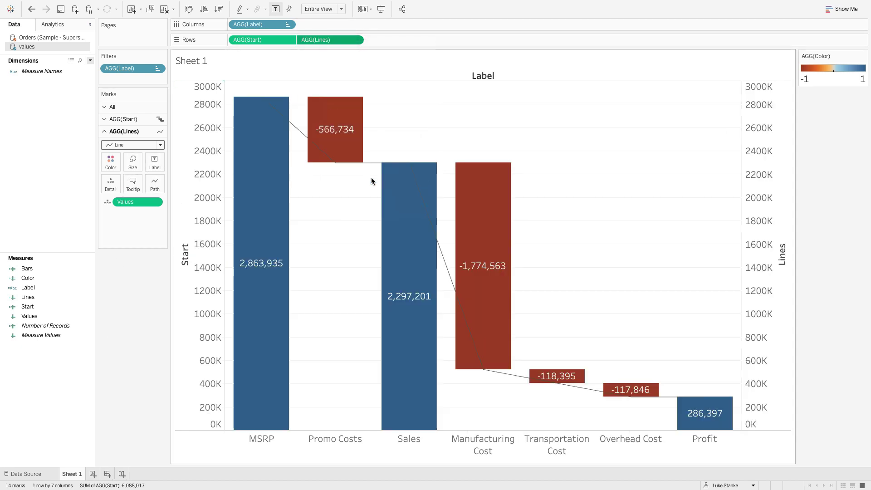
Step: Synchronize the Lines axis with the Start axis and place Lines ahead of Start on the rows
right_click(747, 295)
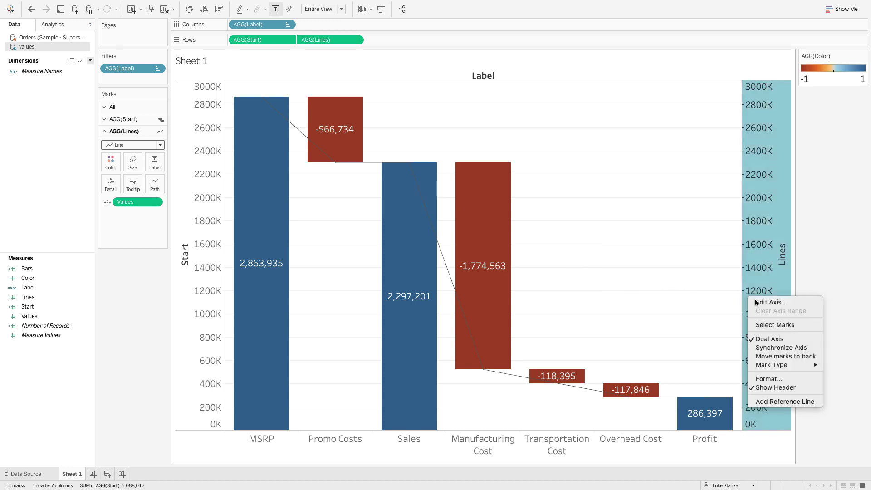
click(780, 347)
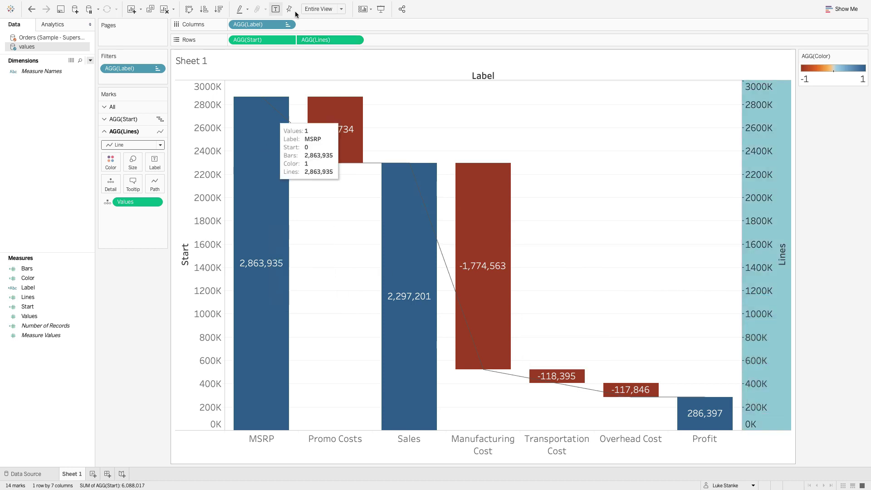
click(268, 41)
drag(269, 40, 357, 45)
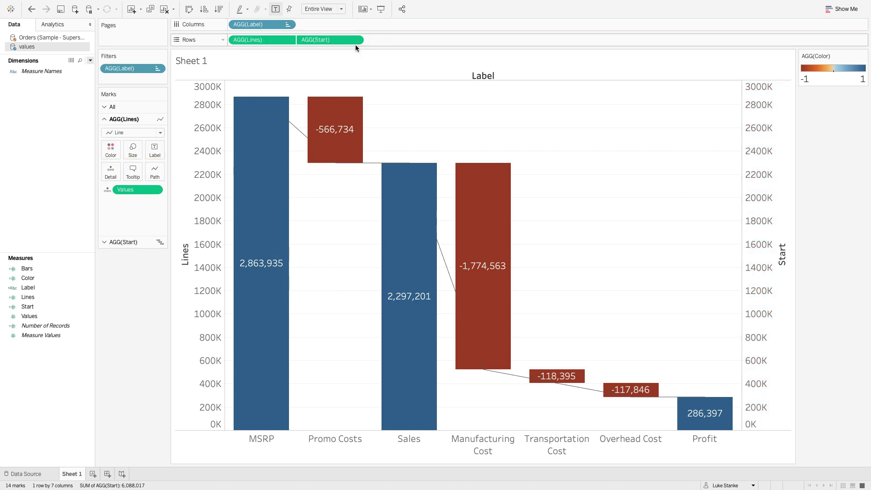
Step: Set the Lines marks' path to the step line type and hide the Start axis header
click(134, 244)
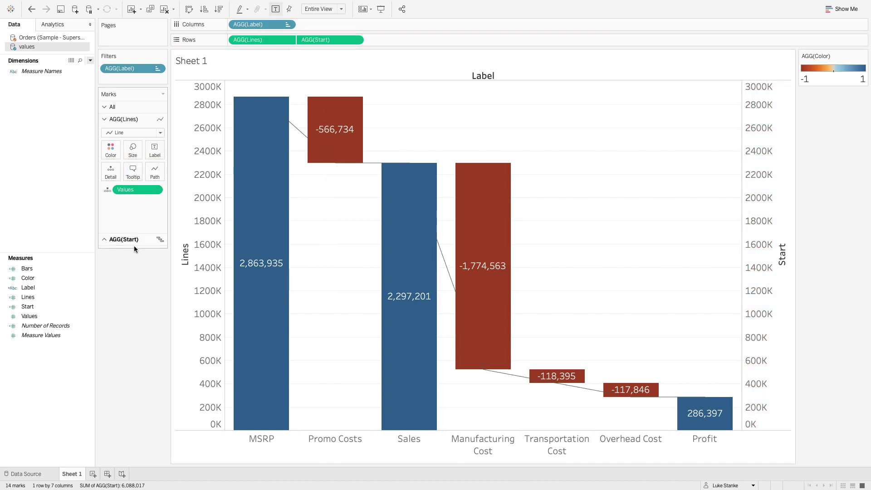
click(139, 120)
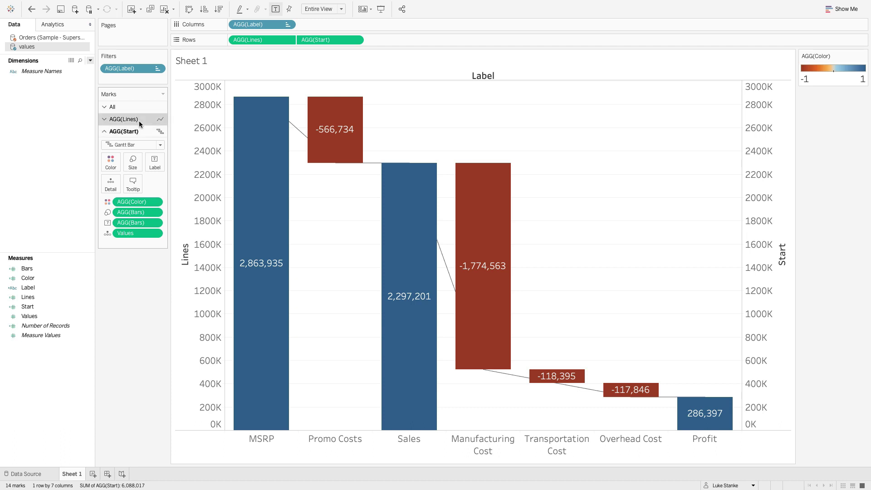
click(154, 171)
click(171, 200)
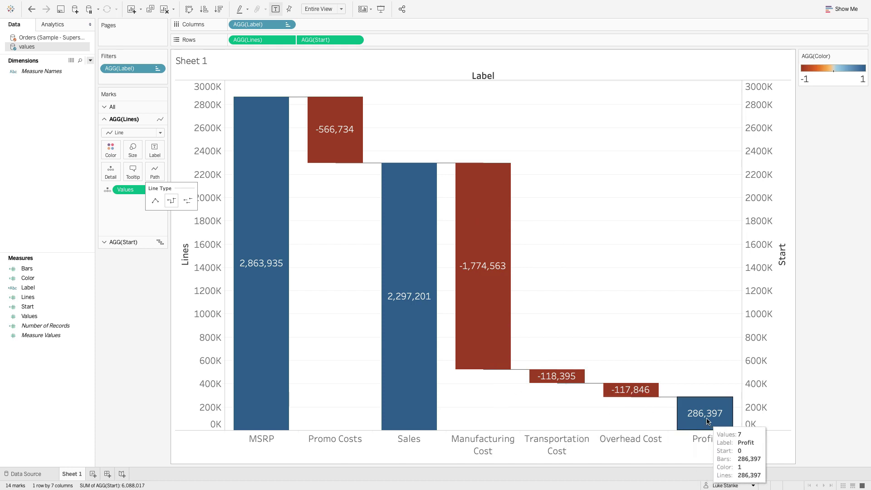
click(774, 312)
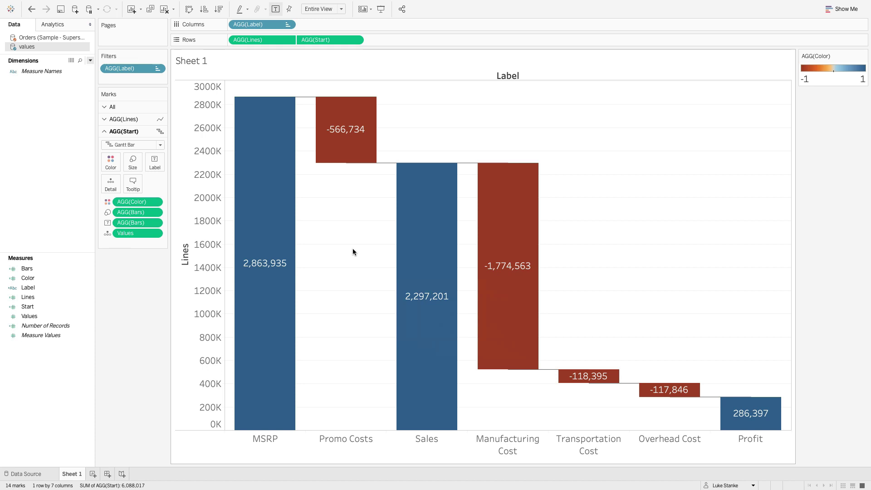
Step: Add a filter on Region from the Orders data source, keeping only Central
click(65, 37)
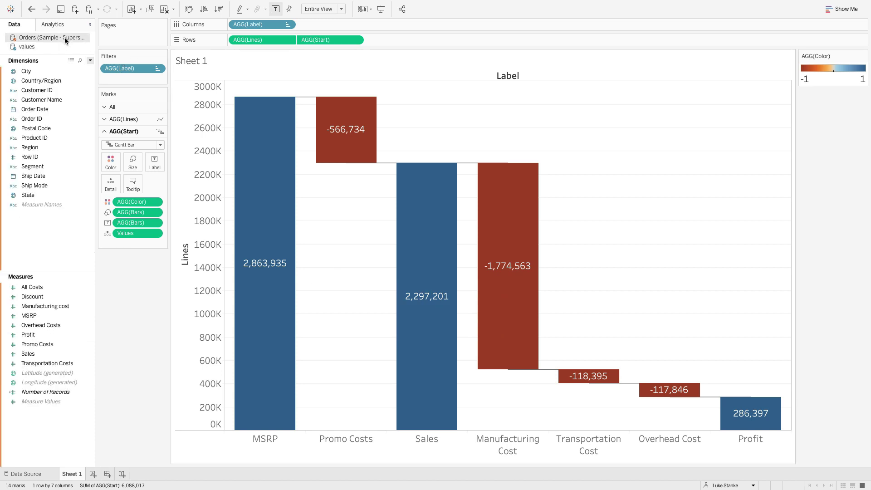
right_click(54, 148)
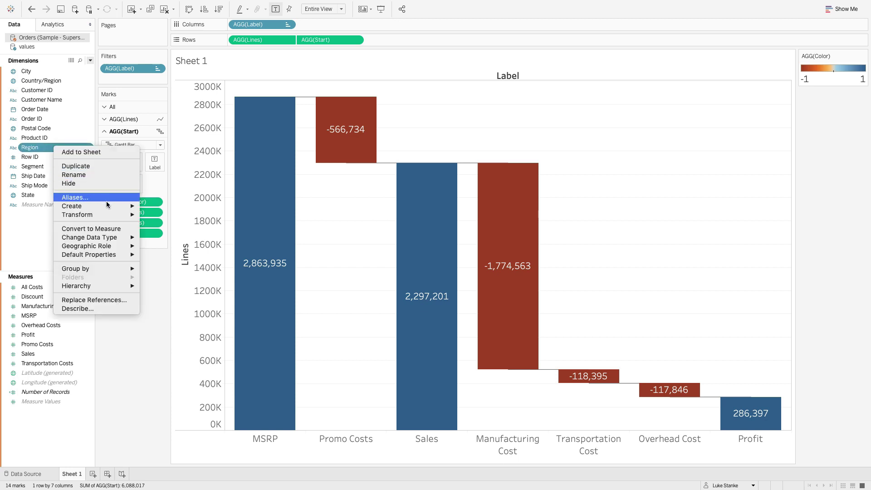
click(38, 148)
drag(38, 147, 149, 80)
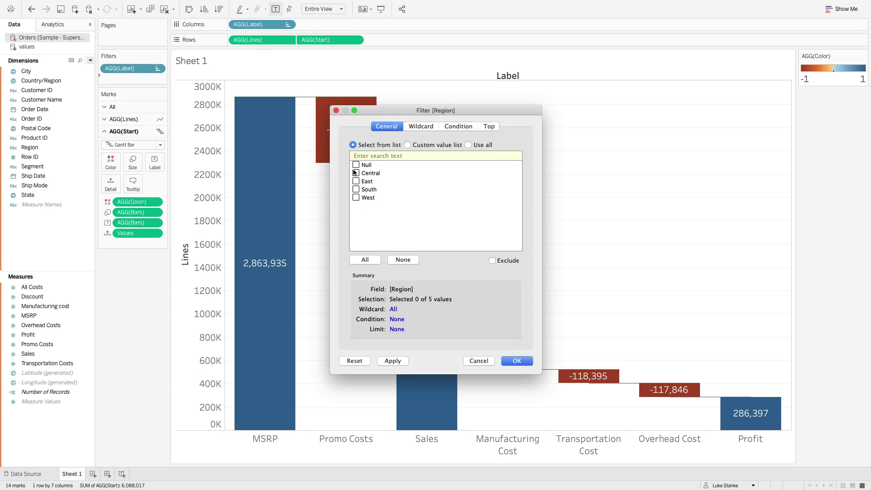
click(516, 360)
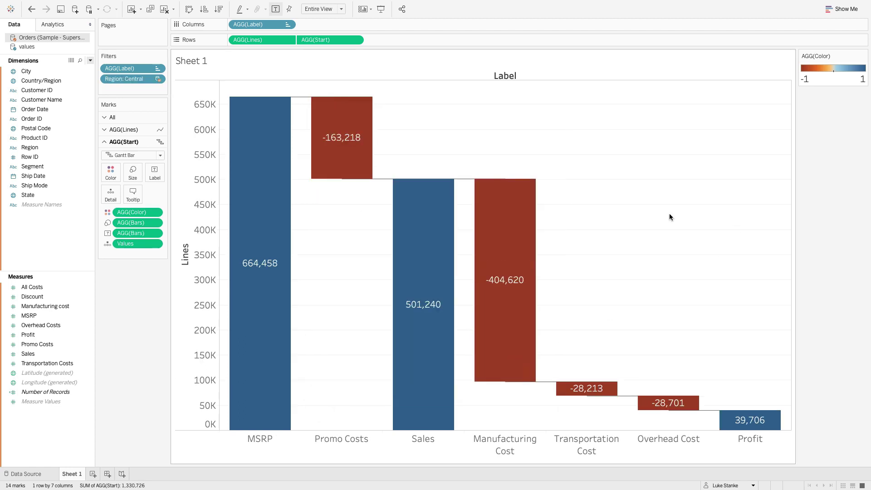
Step: Show the Region filter control and include East, South and West as well
right_click(120, 77)
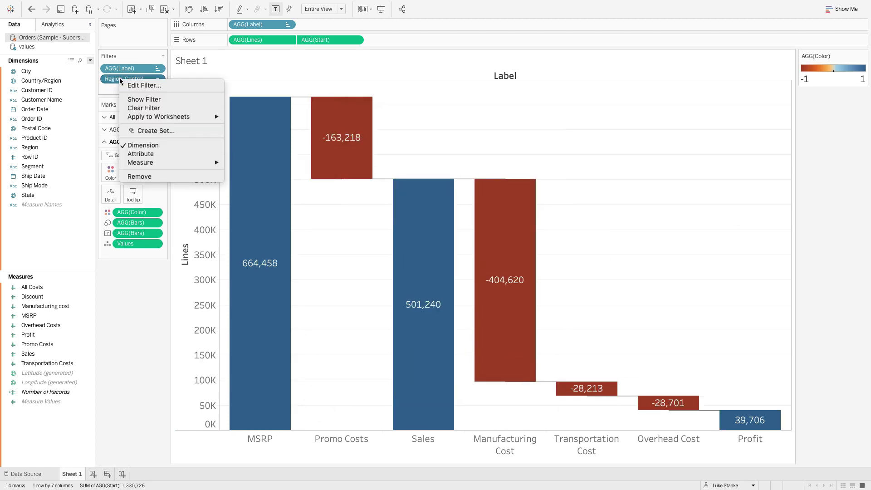
click(159, 102)
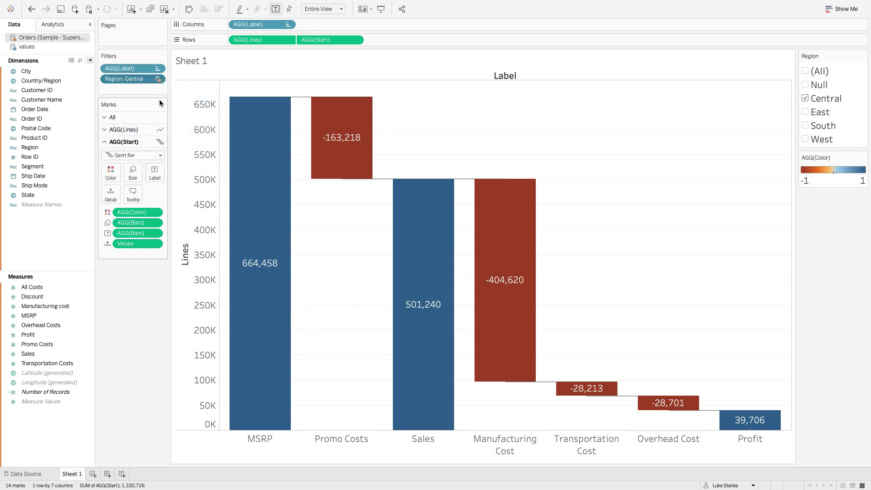
click(805, 111)
click(804, 139)
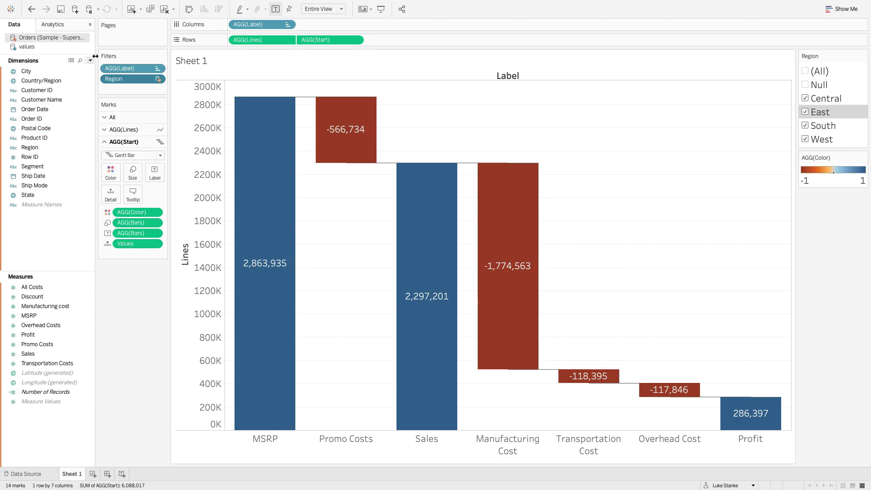
Step: Create a Region Parameter from the Region field, adding the value All as the first entry in its list
right_click(44, 148)
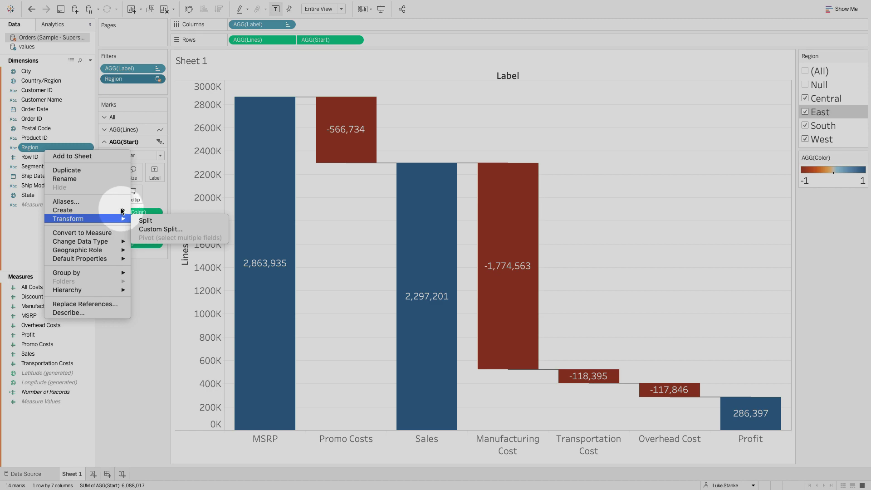
mouse_move(108, 211)
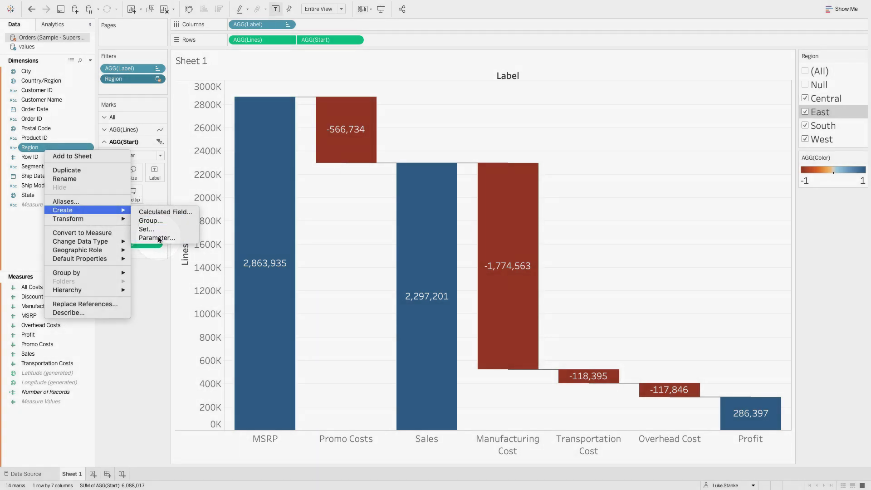
click(156, 237)
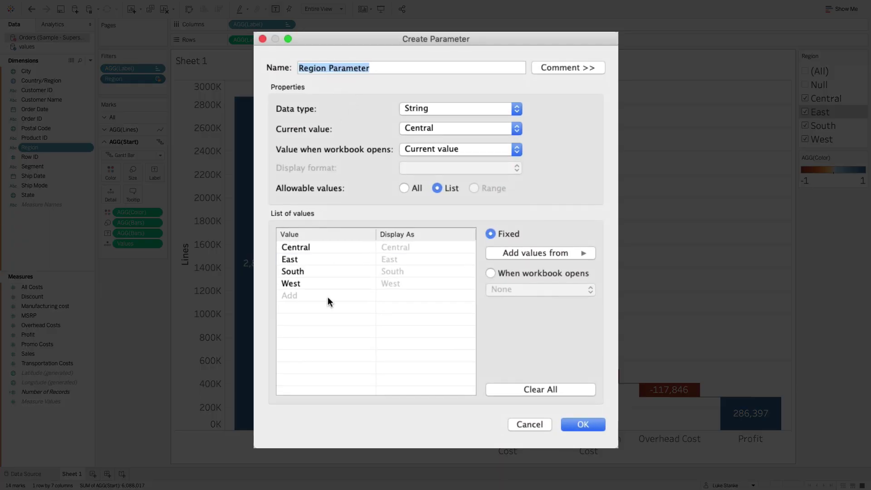
click(300, 301)
text(Ak)
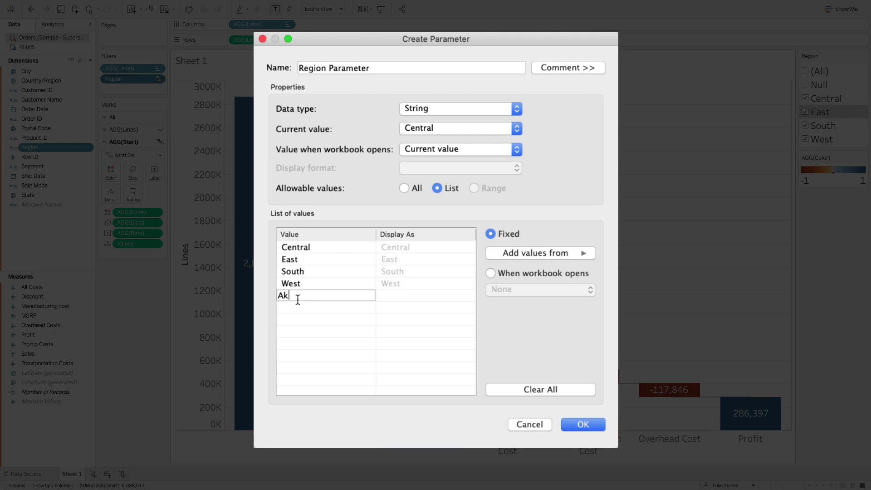
key(BackSpace)
text(ll)
key(Return)
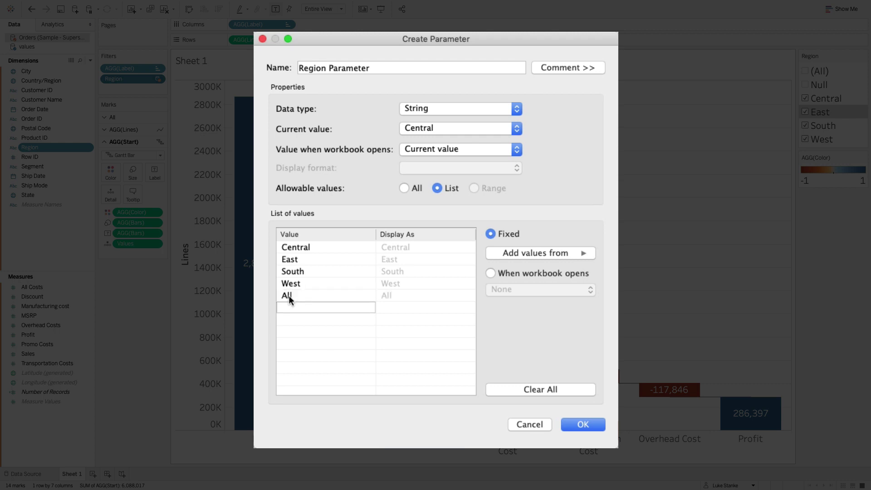
drag(289, 295, 293, 243)
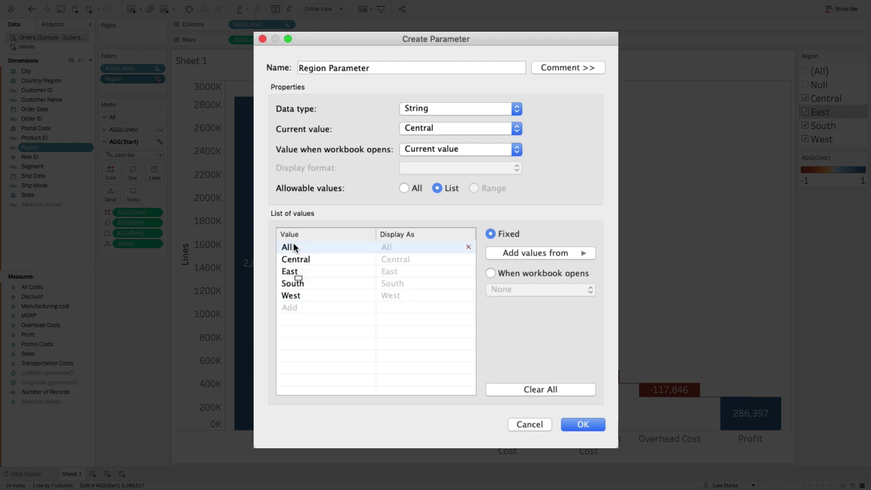
click(570, 428)
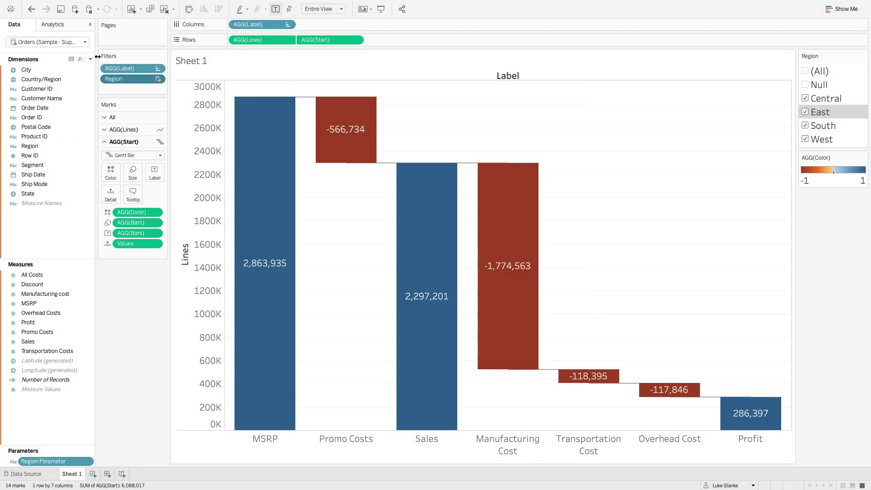
Step: Show the Region Parameter control and display it as a single value list
right_click(40, 461)
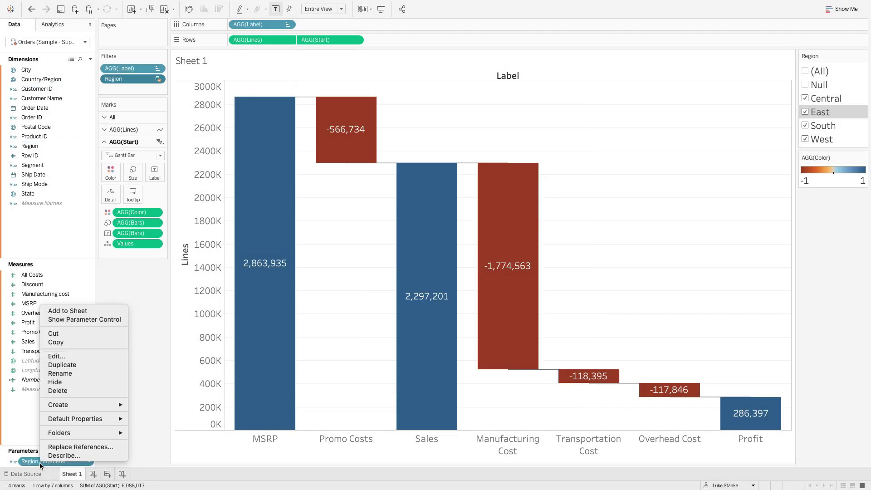
click(69, 320)
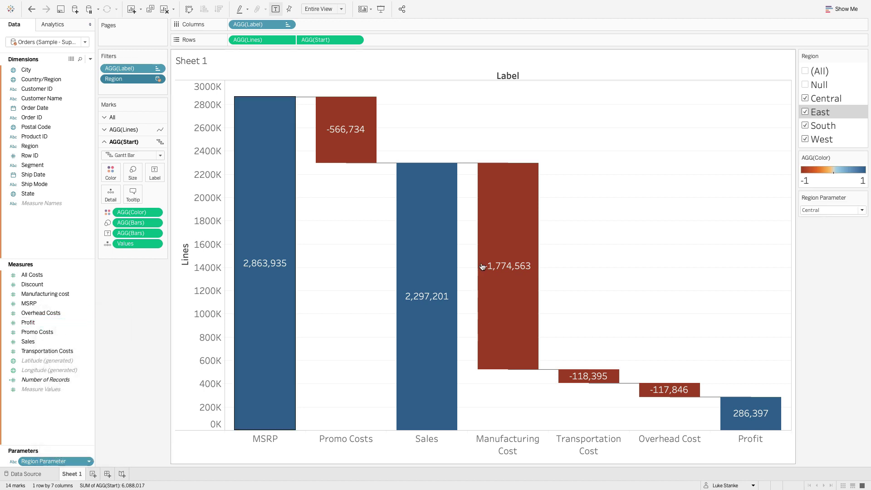
click(815, 209)
click(865, 205)
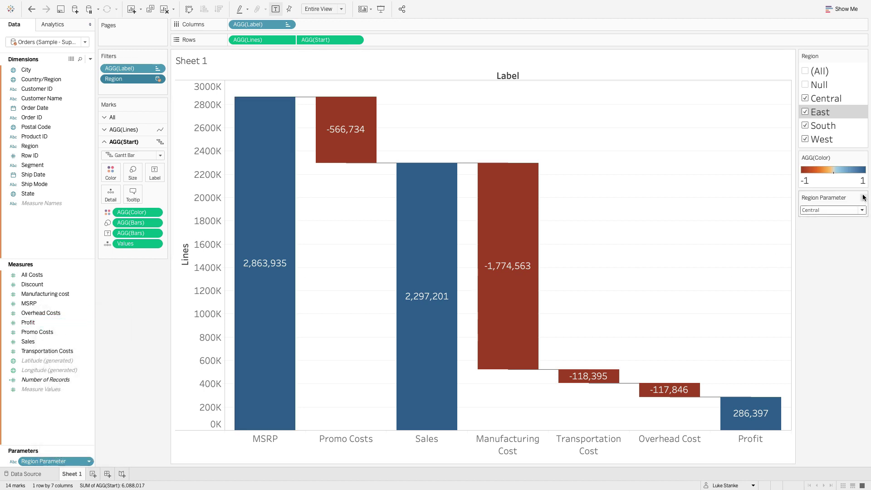
click(863, 198)
click(827, 250)
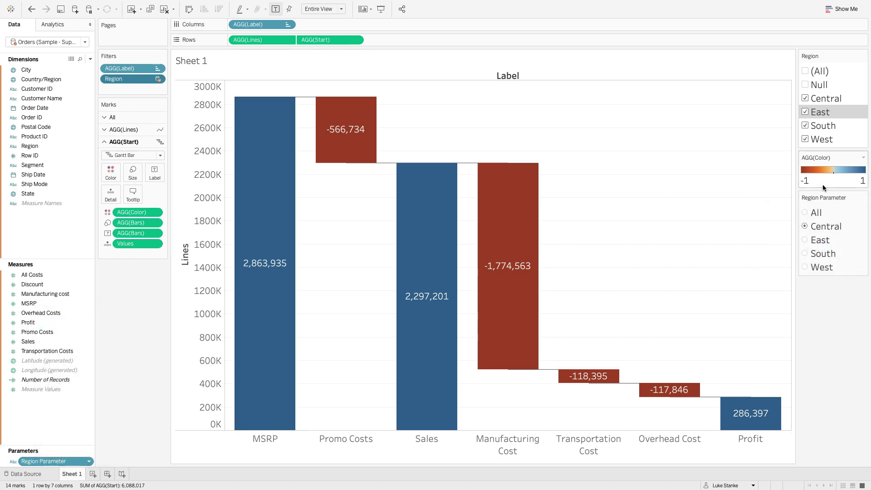
Step: Try East and Central in the Region Parameter control, and set it to All
click(805, 240)
click(803, 227)
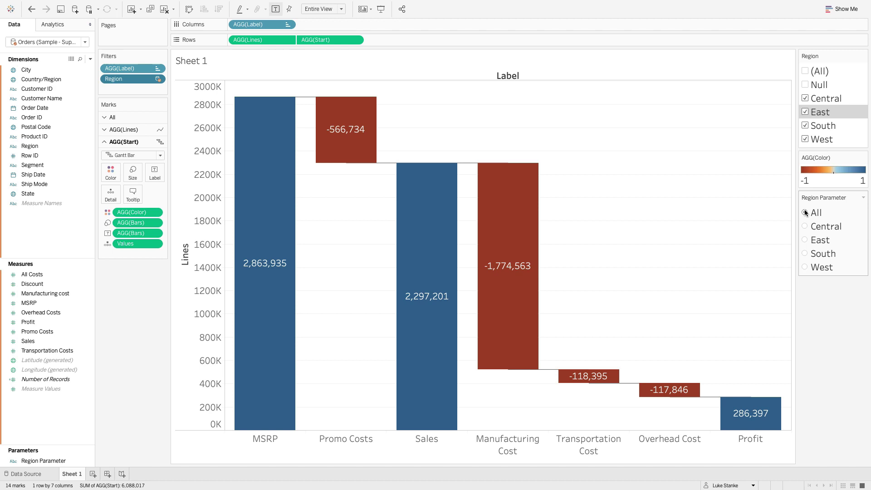
click(805, 212)
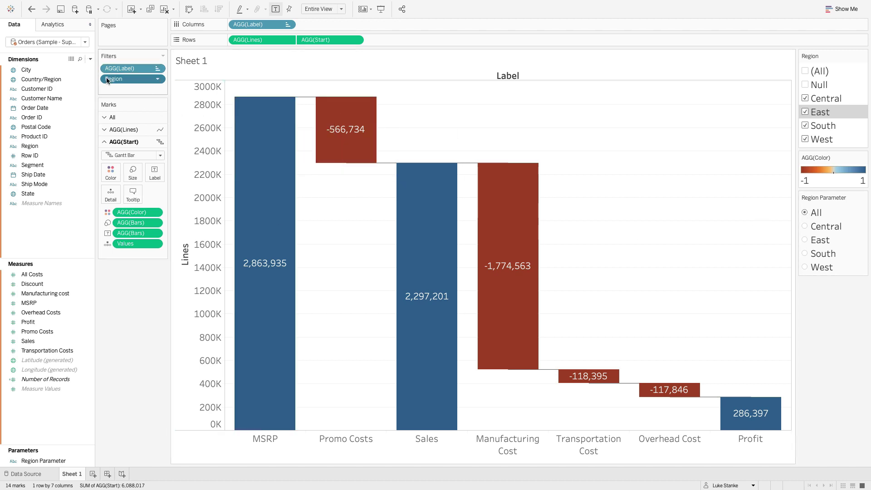
Step: Start a new calculated field in the Orders data source
click(90, 59)
click(81, 69)
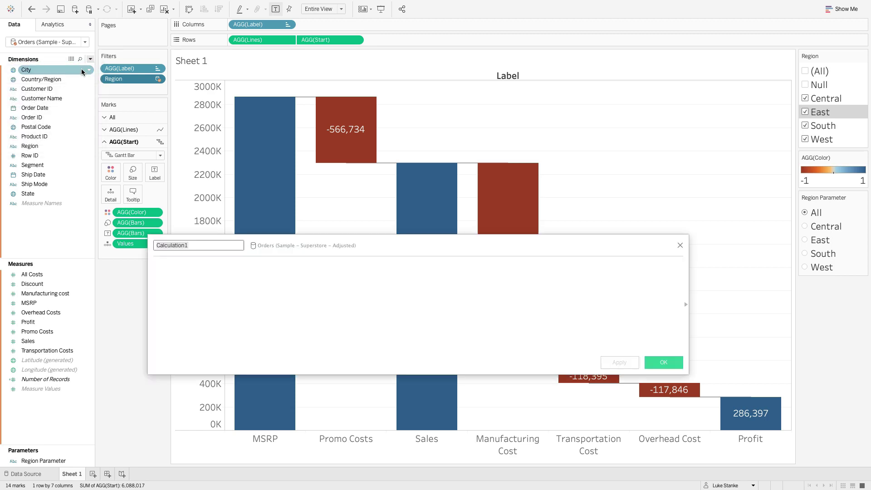
text(WHEN)
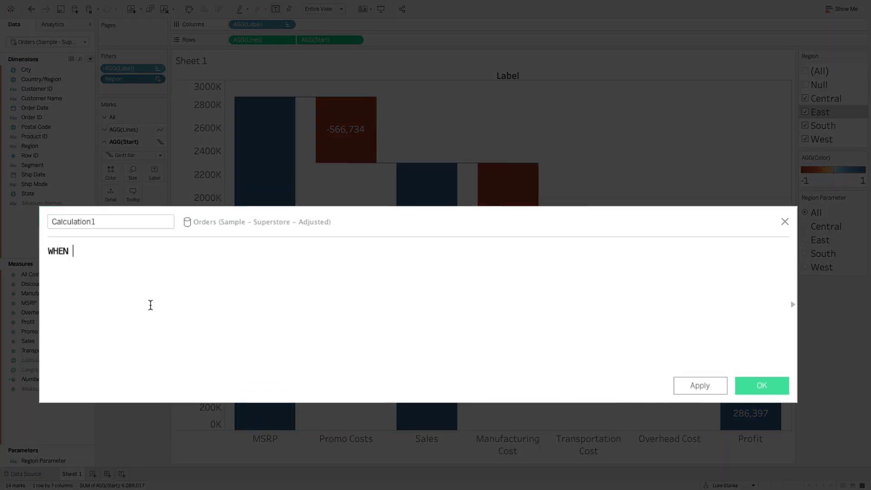
key(BackSpace)
key(BackSpace)
key(BackSpace)
key(BackSpace)
key(BackSpace)
text(C)
key(BackSpace)
Step: Enter the calculation's condition IF [Region Parameter] = "All"
text(IF)
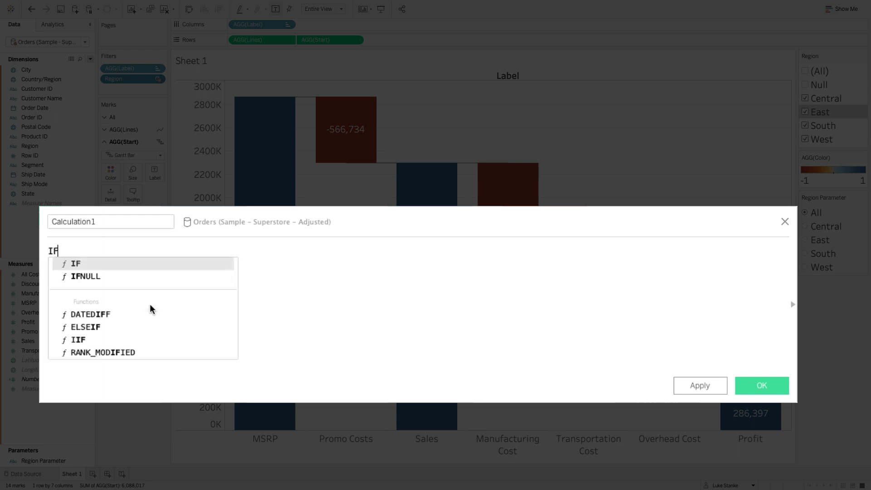
text( Reg)
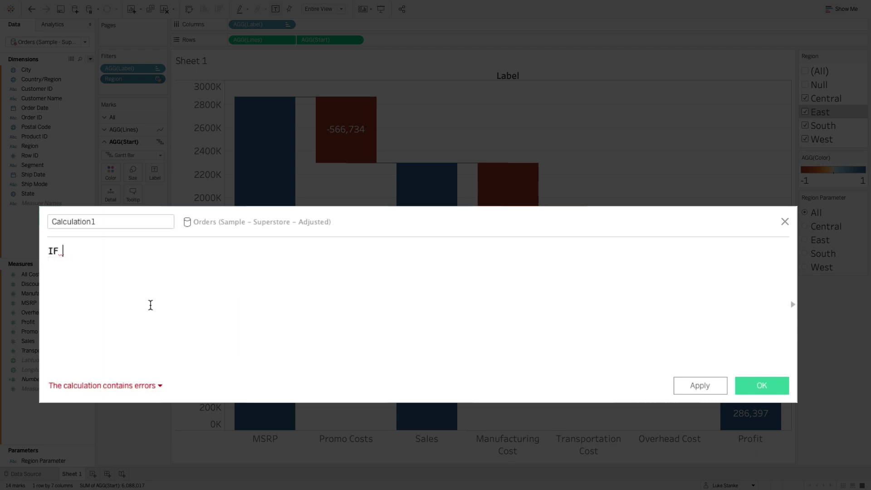
key(Down)
key(Down)
key(Down)
key(Down)
key(Down)
key(Return)
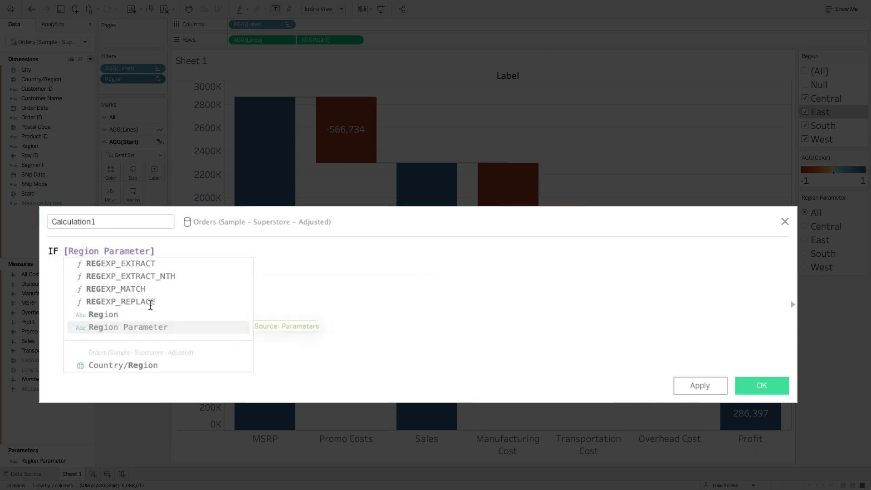
text(= "All")
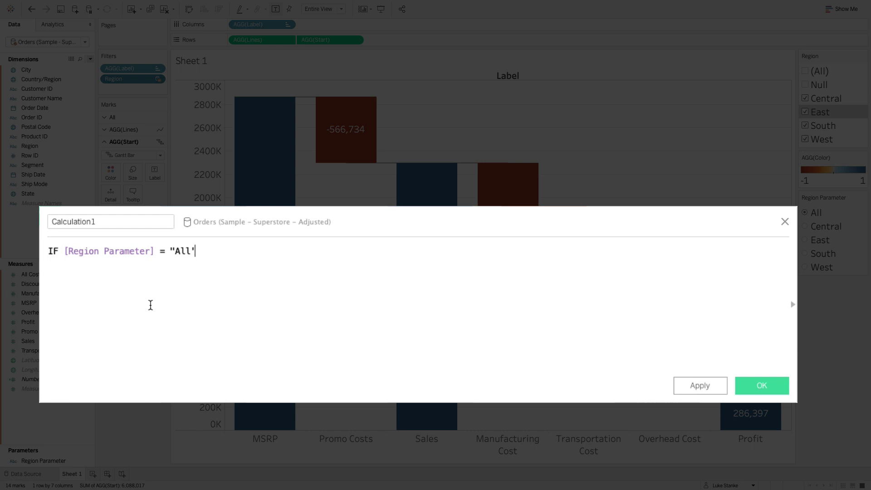
Step: Complete the calculation with THEN TRUE, ELSE [Region Parameter] = [Region], and END on separate lines
key(Return)
text(THEN TRUE)
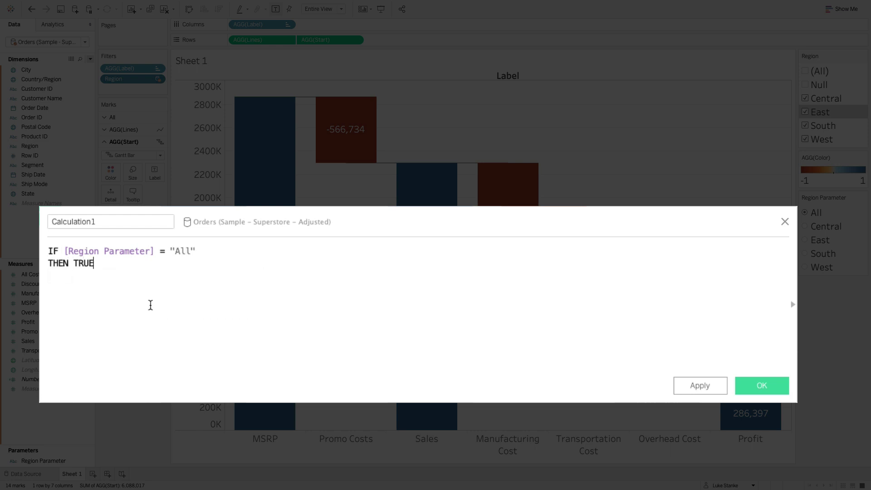
key(Return)
text(ELSE Regi)
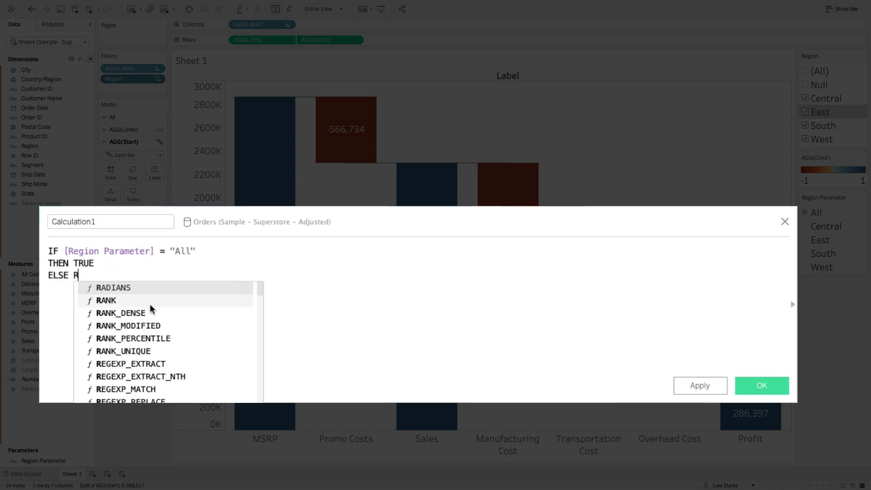
click(150, 300)
text(= Reg)
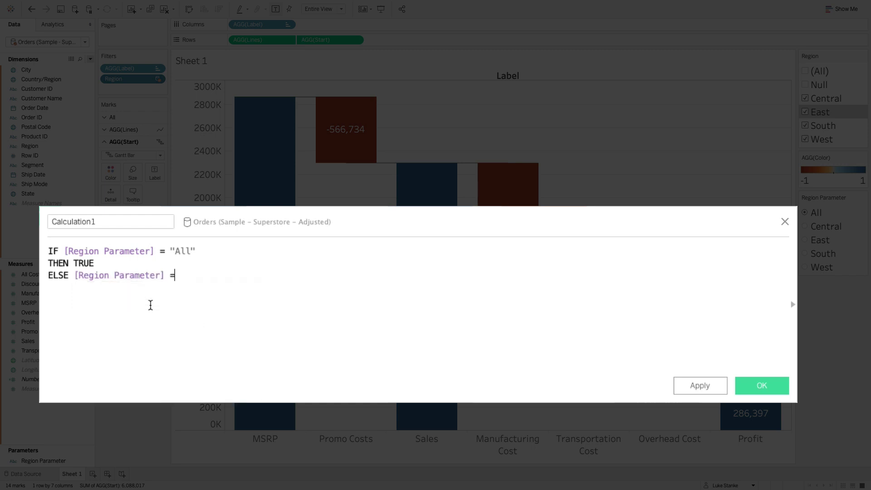
key(Down)
key(Down)
key(Down)
key(Down)
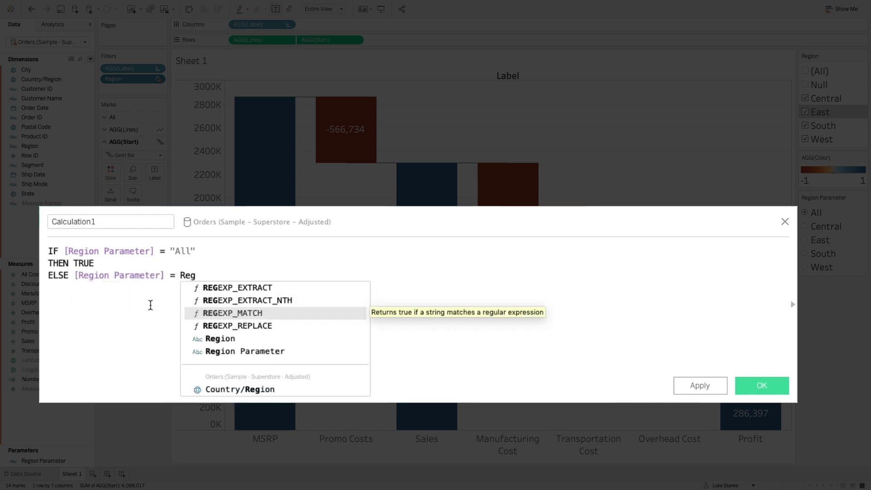
key(Return)
key(Return)
text(END)
Step: Name the calculated field Region | TF and save it
double_click(79, 221)
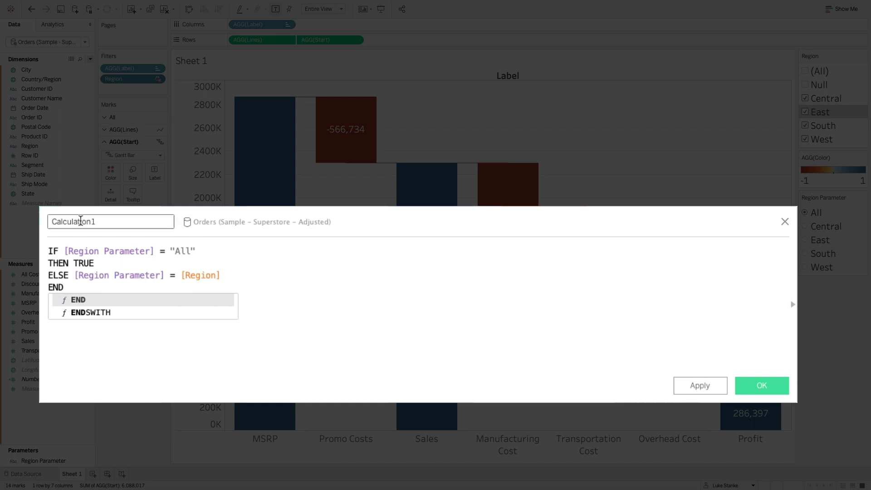
text(Region | TF)
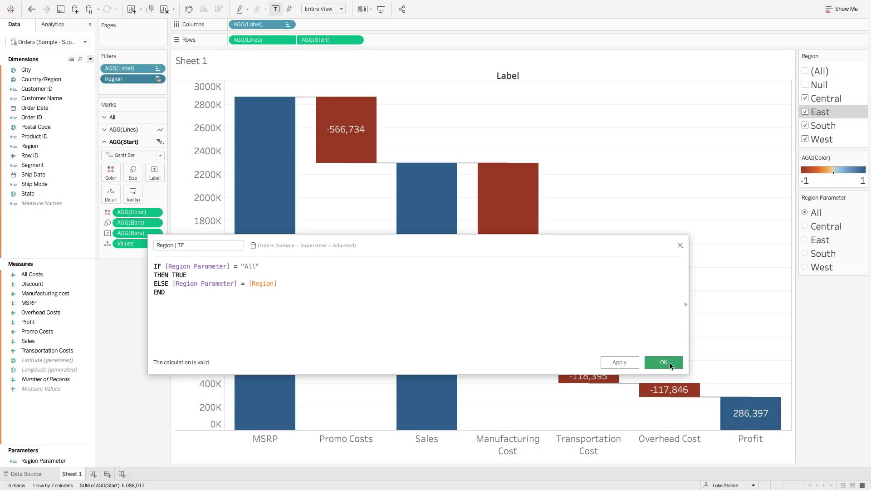
click(663, 363)
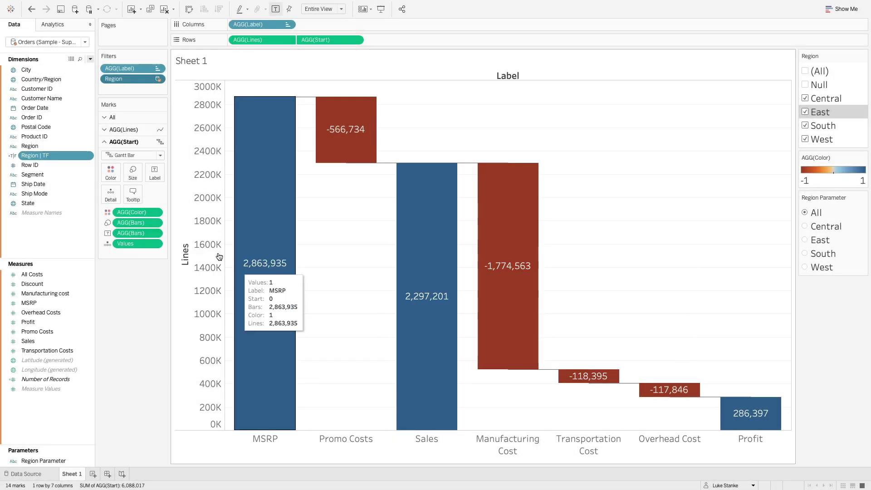
Step: Replace the Region filter with Region | TF, filtering on all values and keeping only True
drag(54, 156, 133, 79)
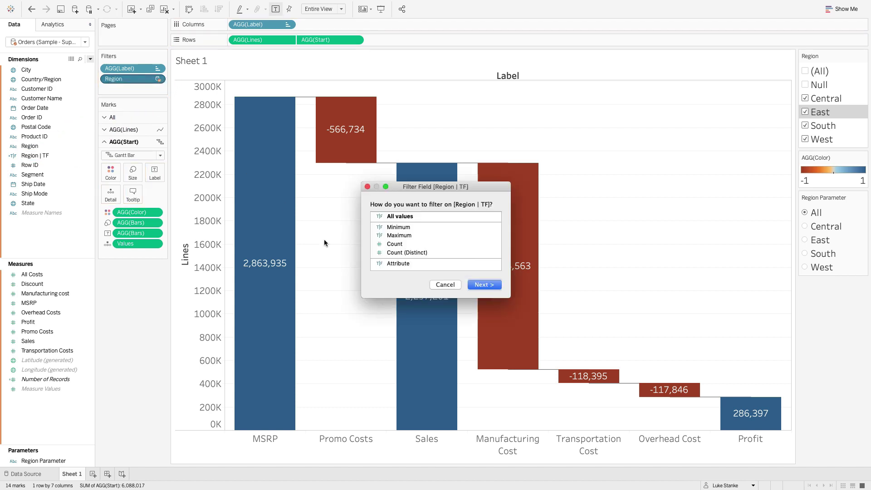
double_click(385, 217)
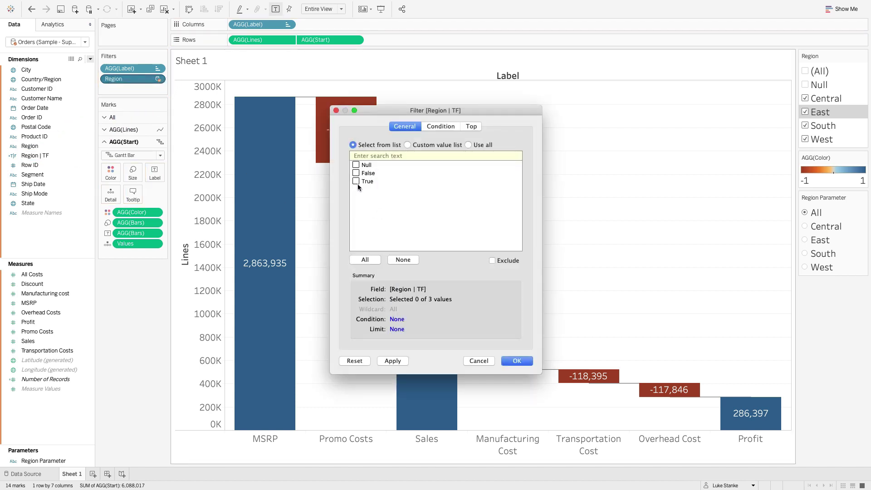
click(517, 361)
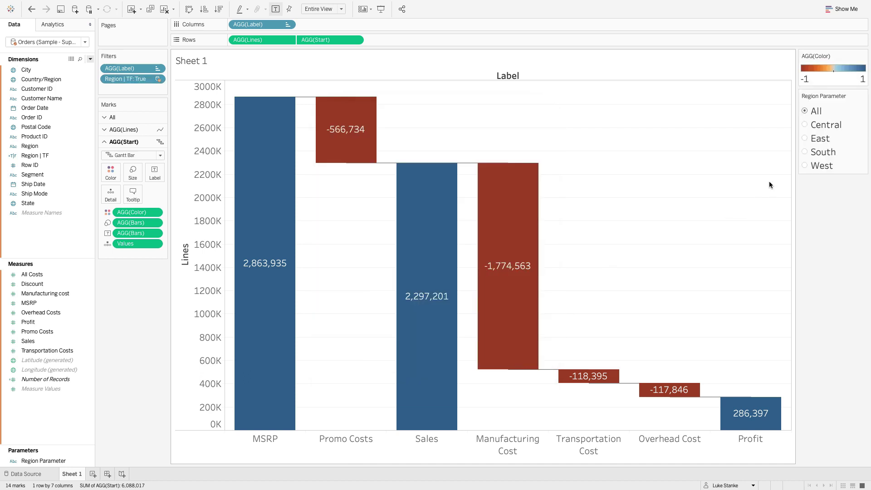
Step: Test the waterfall chart's filtering by setting the Region Parameter to Central and to East
click(805, 124)
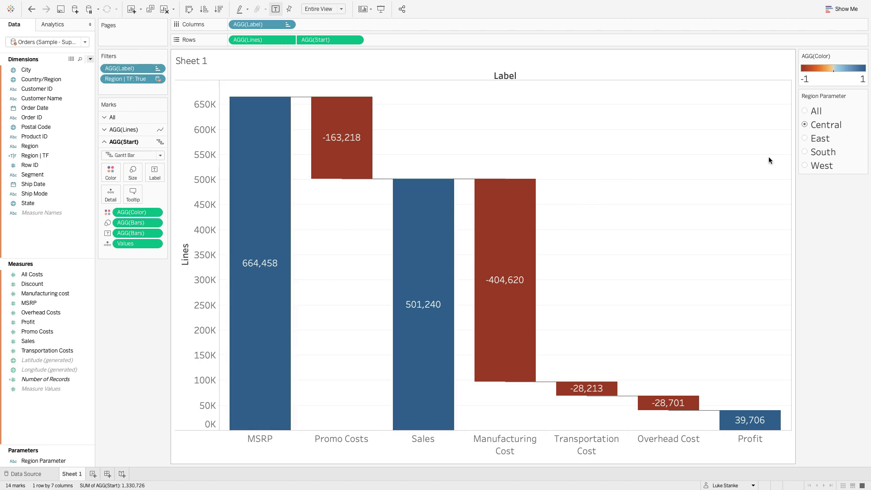
click(805, 138)
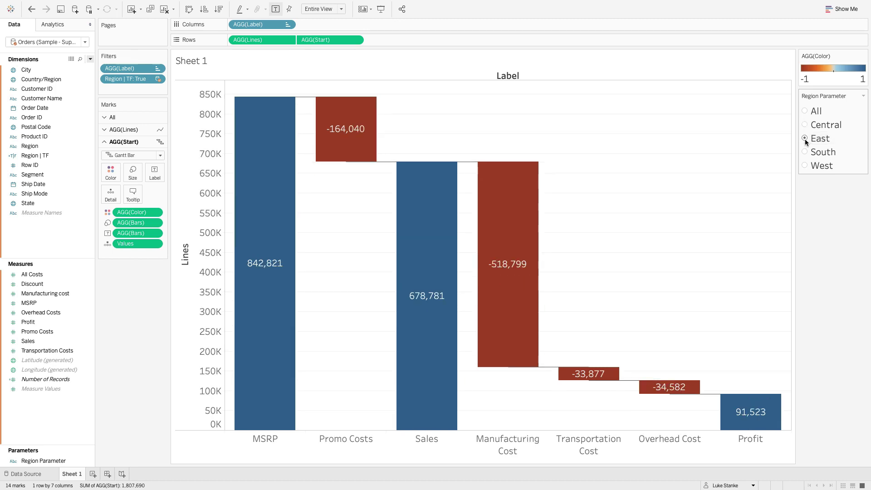